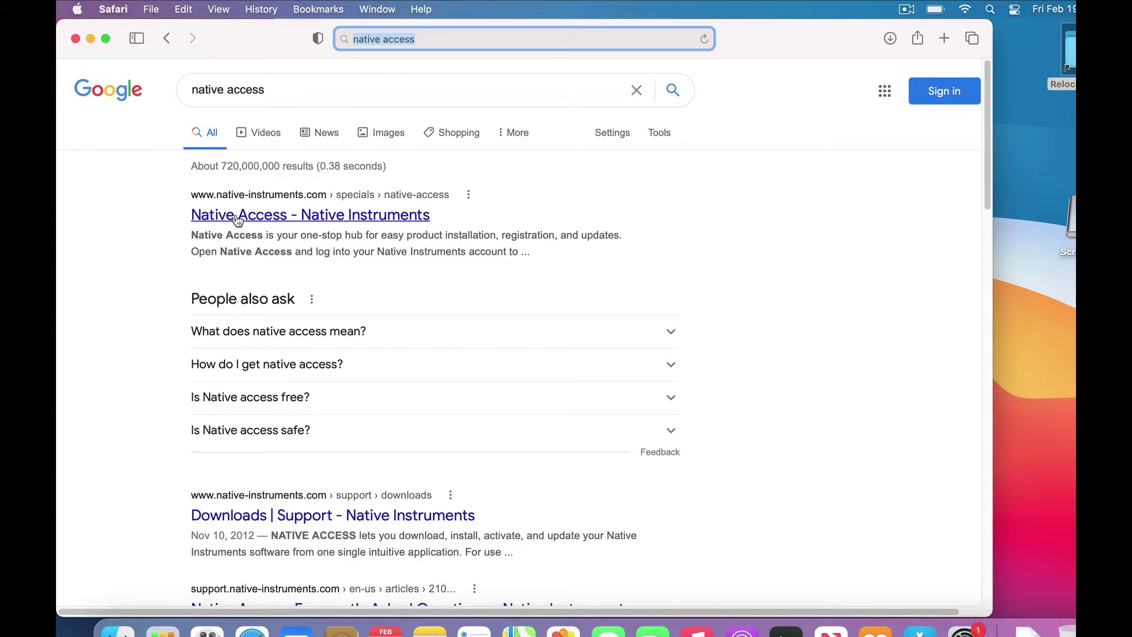
Download the Mac installer Native_Access_Installer.dmg (47.1 MB) from the Native Access page
{"action": "left_click", "coordinate": [239, 217]}
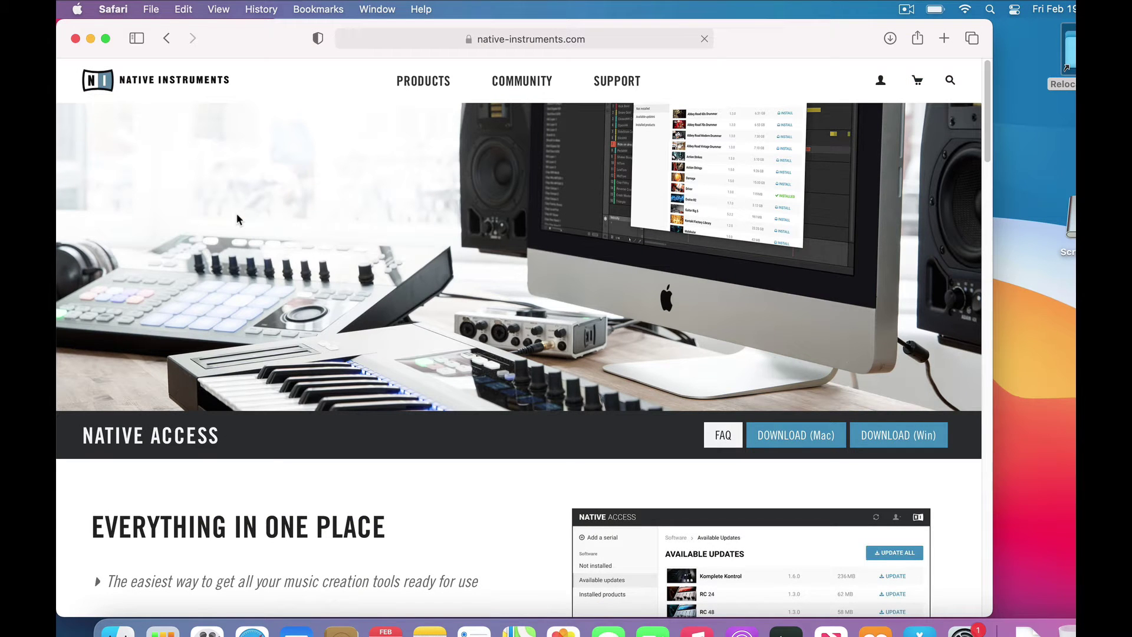
{"action": "left_click", "coordinate": [776, 440]}
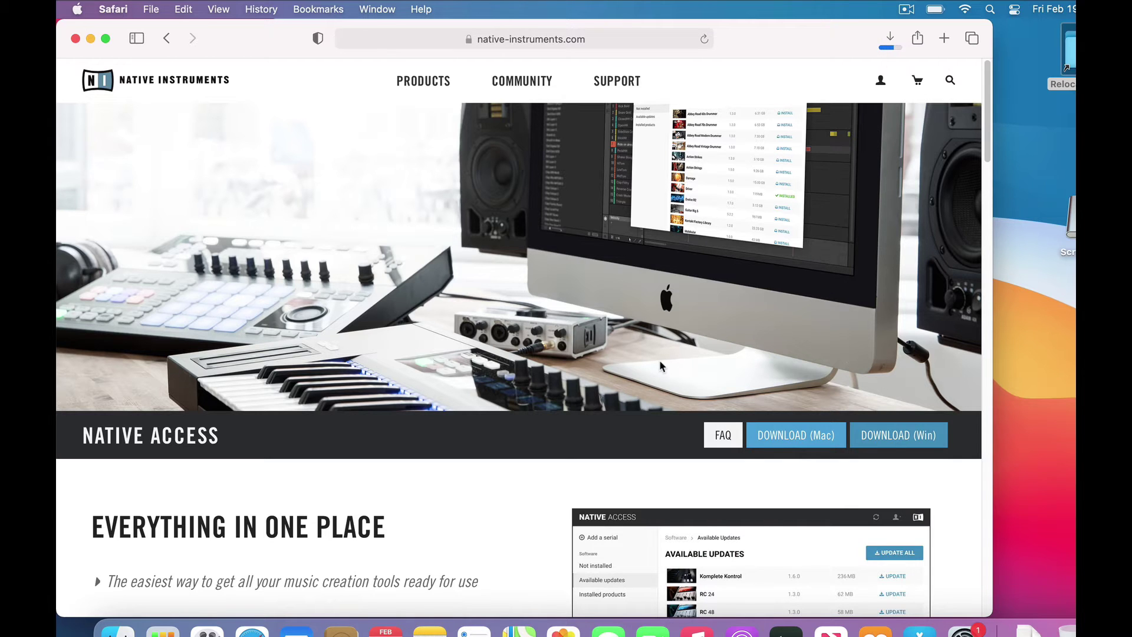
{"action": "left_click", "coordinate": [891, 38]}
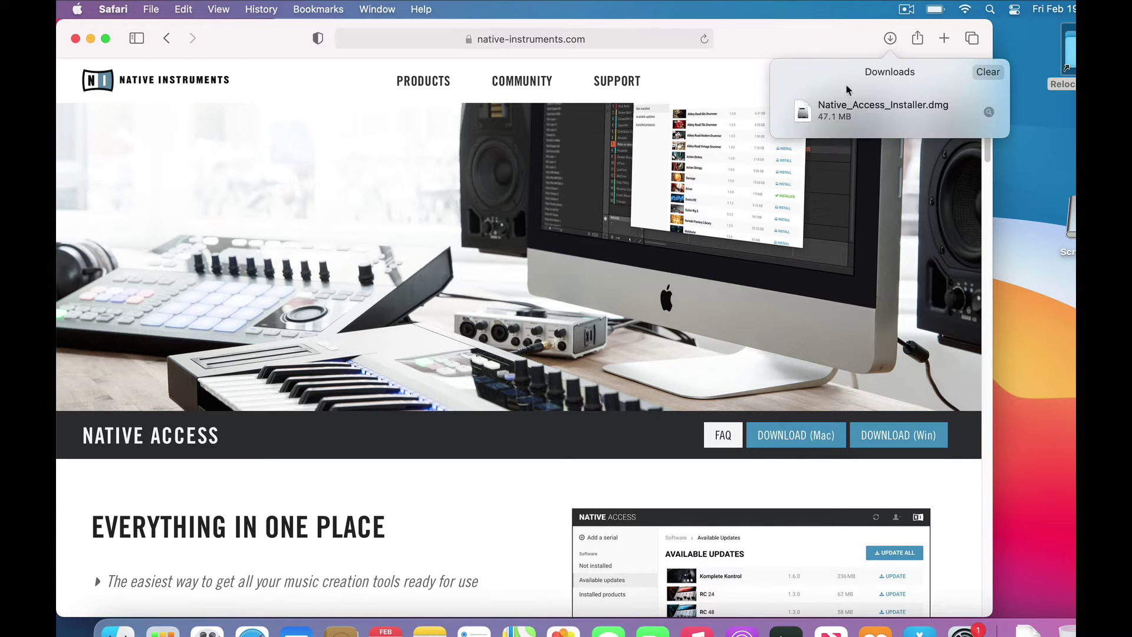
Copy Native Access from the installer image into Applications and launch it from there
{"action": "double_click", "coordinate": [835, 112]}
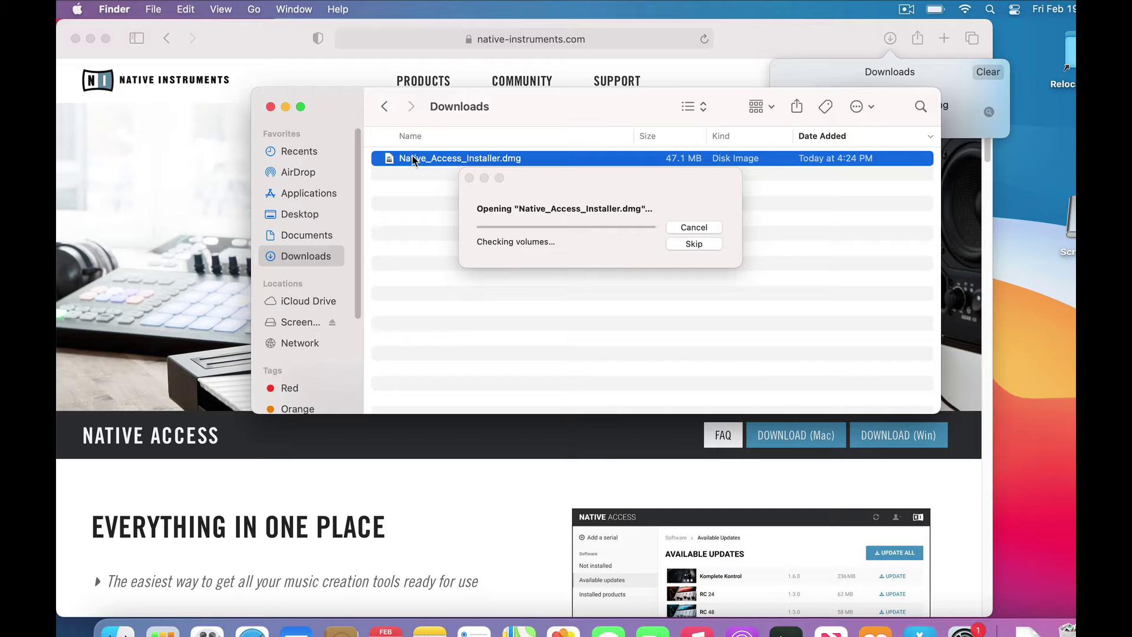
{"action": "left_click_drag", "start_coordinate": [141, 266], "coordinate": [329, 263]}
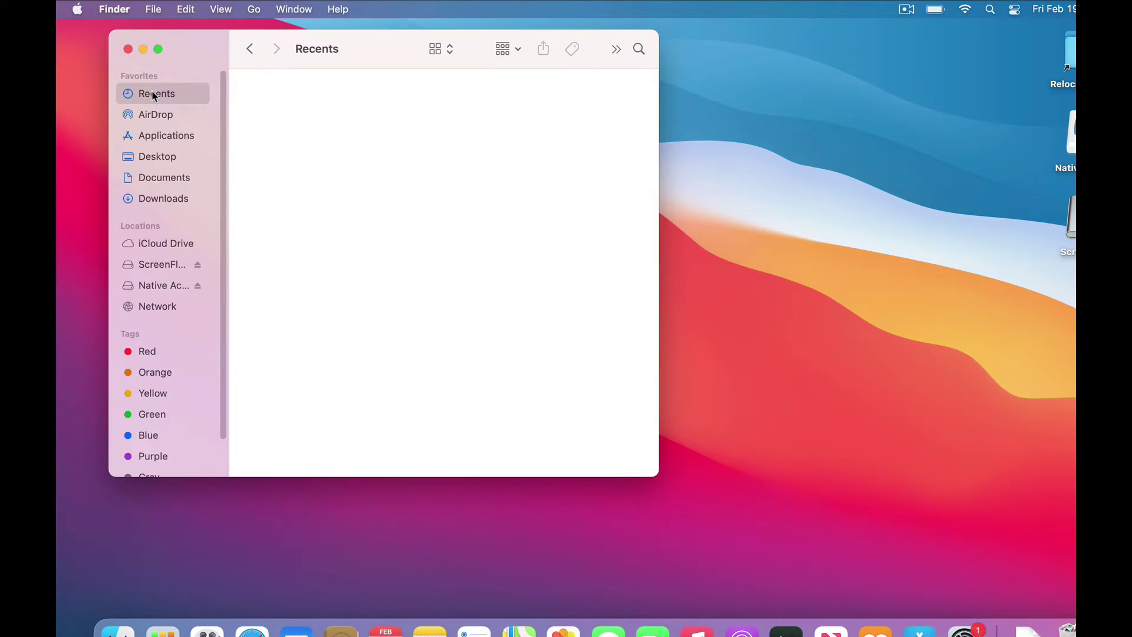
{"action": "left_click", "coordinate": [163, 135]}
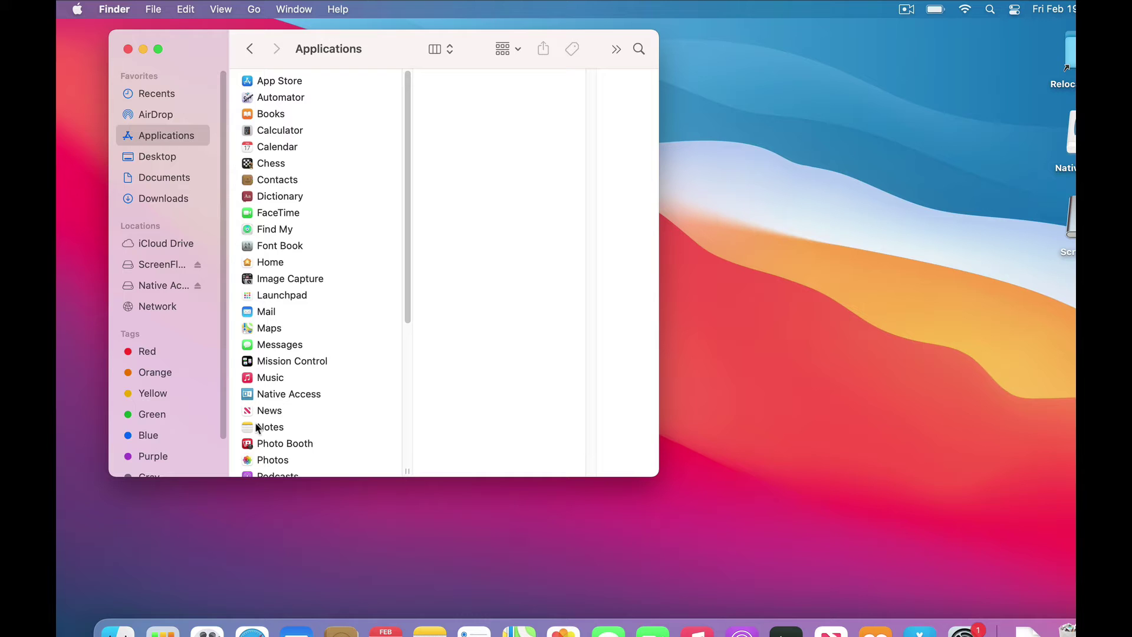
{"action": "double_click", "coordinate": [248, 394]}
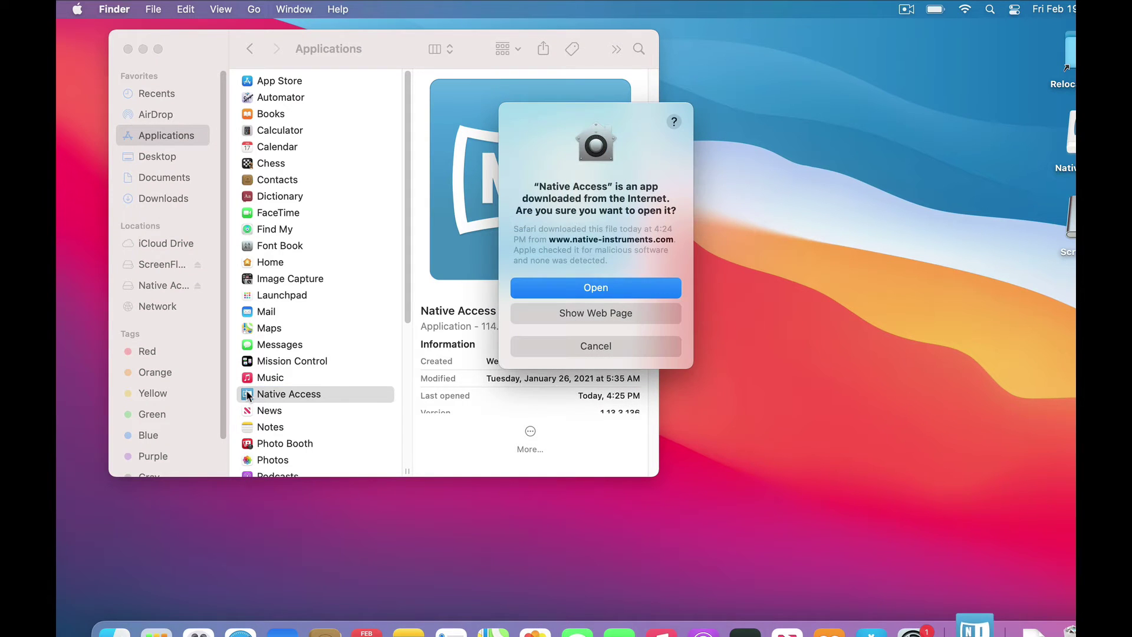
Allow the downloaded app to open, authorize its helper tool with the account password, and run the update
{"action": "left_click", "coordinate": [589, 289]}
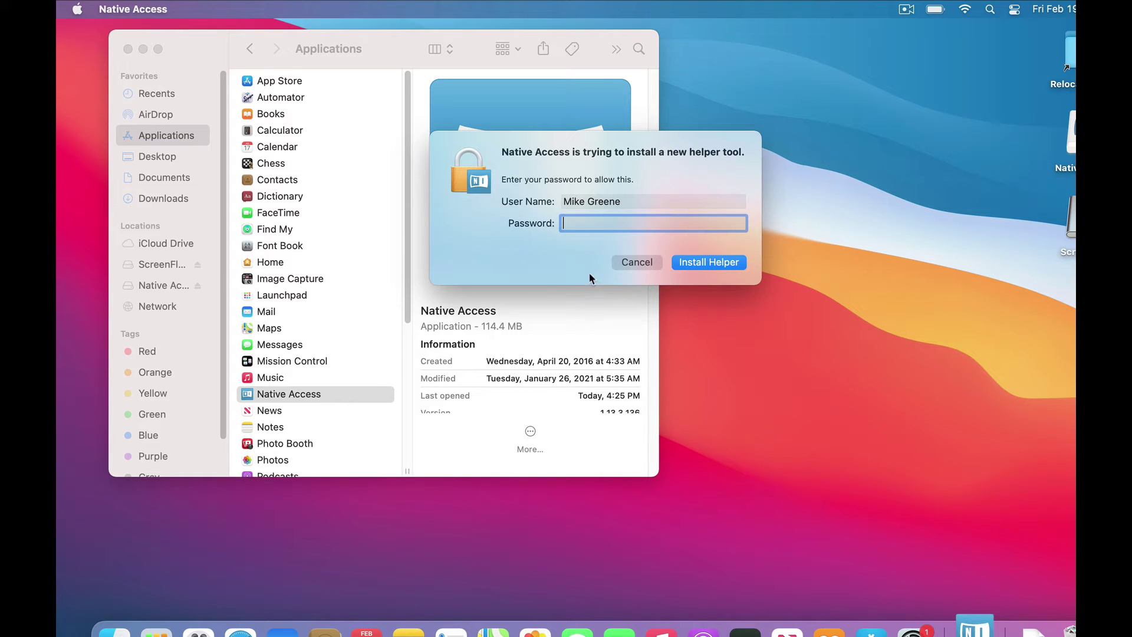
{"action": "type", "text": "******"}
{"action": "key", "text": "Return"}
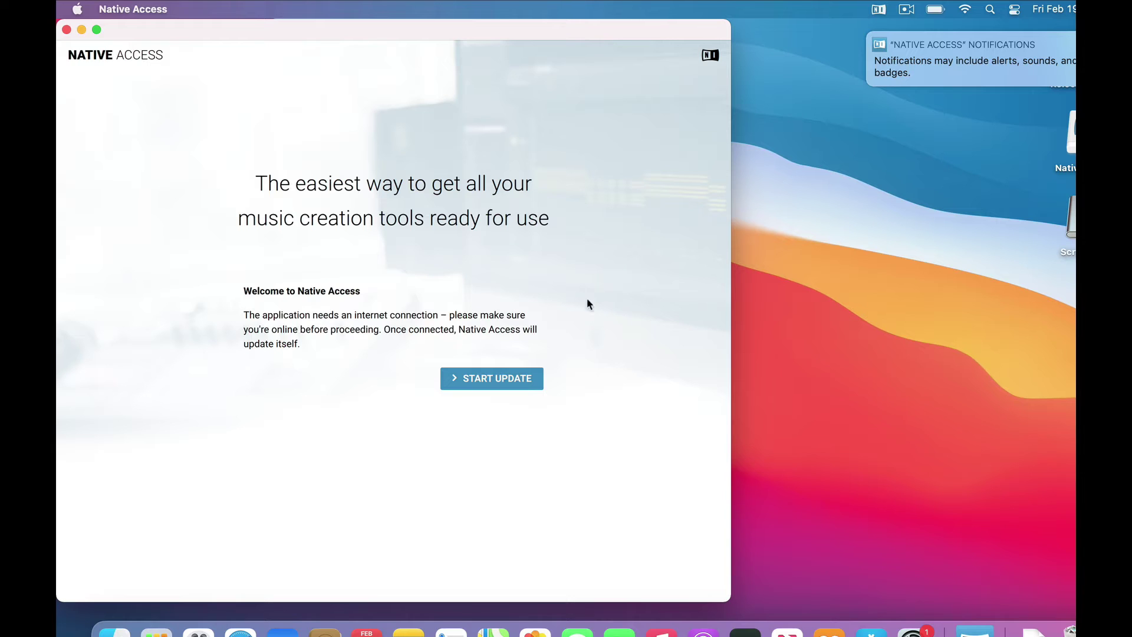
{"action": "left_click", "coordinate": [498, 382]}
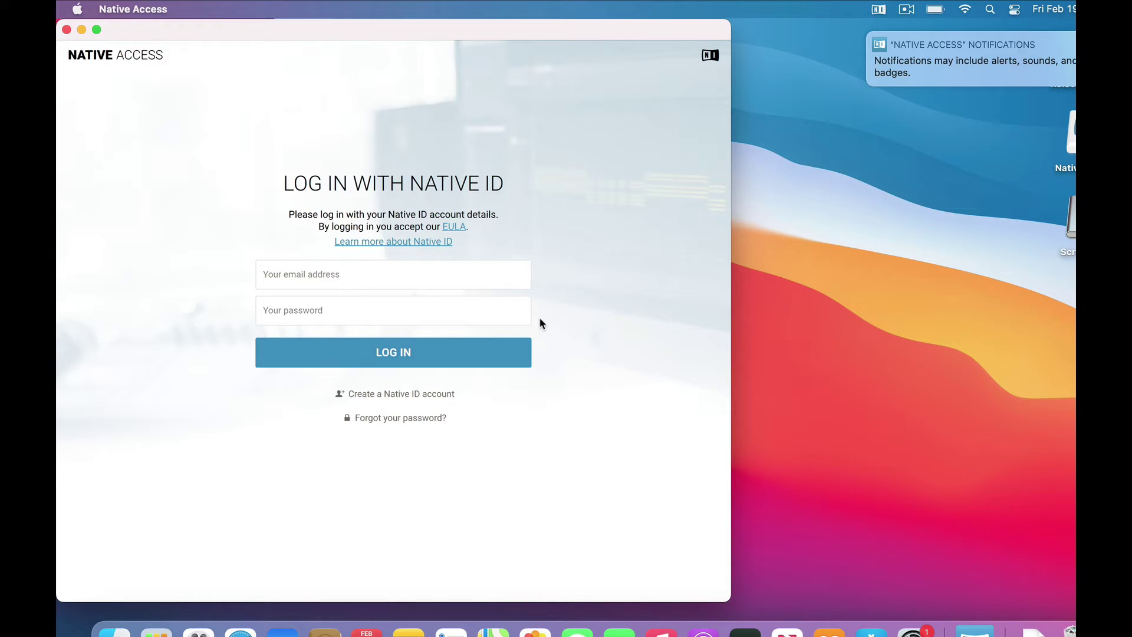
Register a Native ID with the user's first and last name, e-mail and password, accepting the EULA
{"action": "left_click", "coordinate": [400, 396]}
{"action": "left_click", "coordinate": [317, 264]}
{"action": "type", "text": "Happy"}
{"action": "key", "text": "Tab"}
{"action": "type", "text": "Cam"}
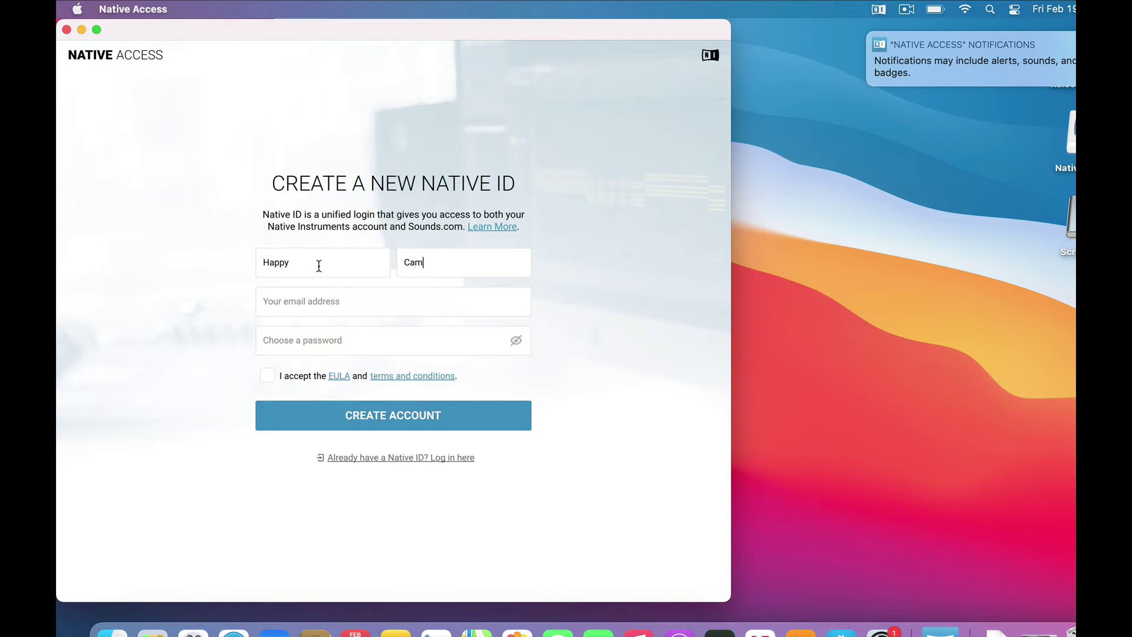
{"action": "type", "text": "per"}
{"action": "left_click", "coordinate": [311, 302]}
{"action": "left_click", "coordinate": [323, 341]}
{"action": "type", "text": "•••••••••••••••••"}
{"action": "left_click", "coordinate": [267, 376]}
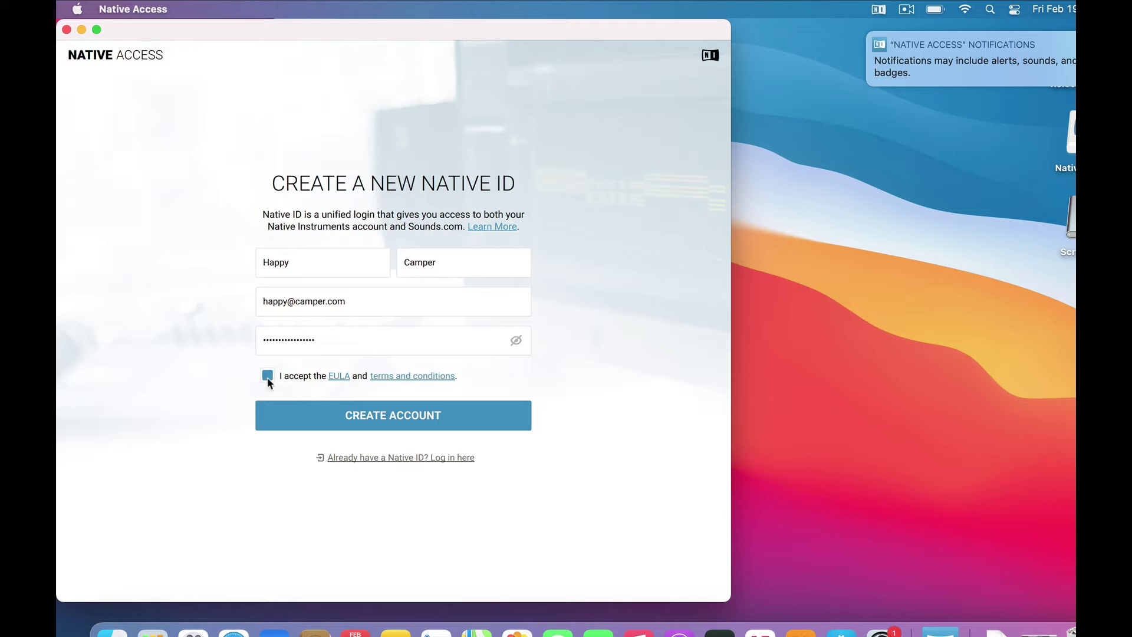
{"action": "left_click", "coordinate": [389, 416]}
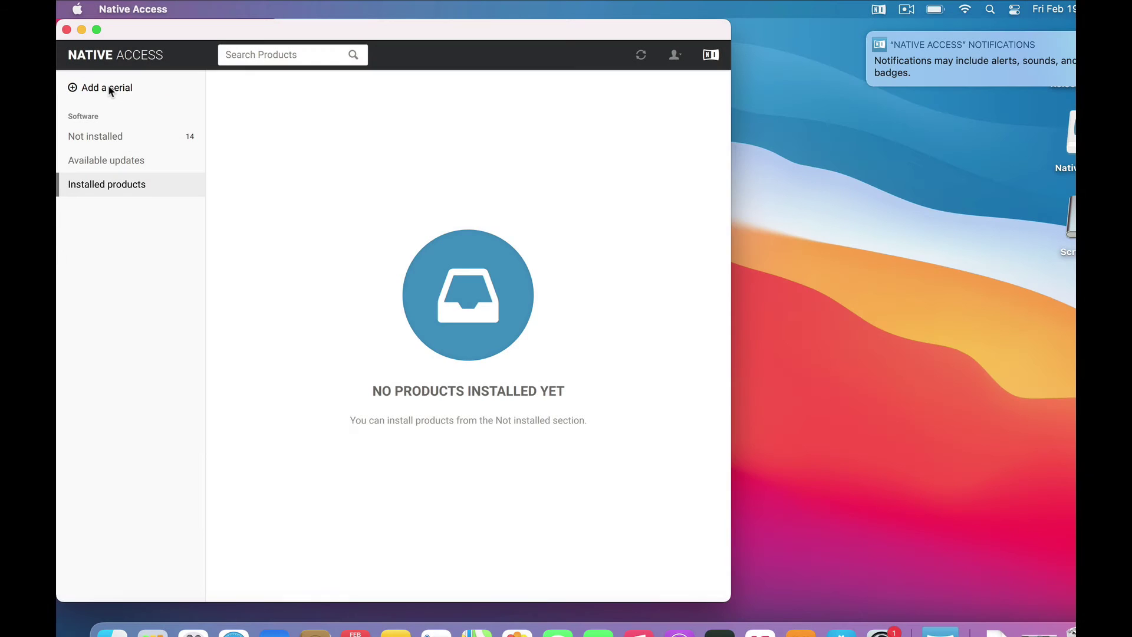
Paste the copied Sunset Strings serial number into the Add a Serial form
{"action": "left_click", "coordinate": [109, 87]}
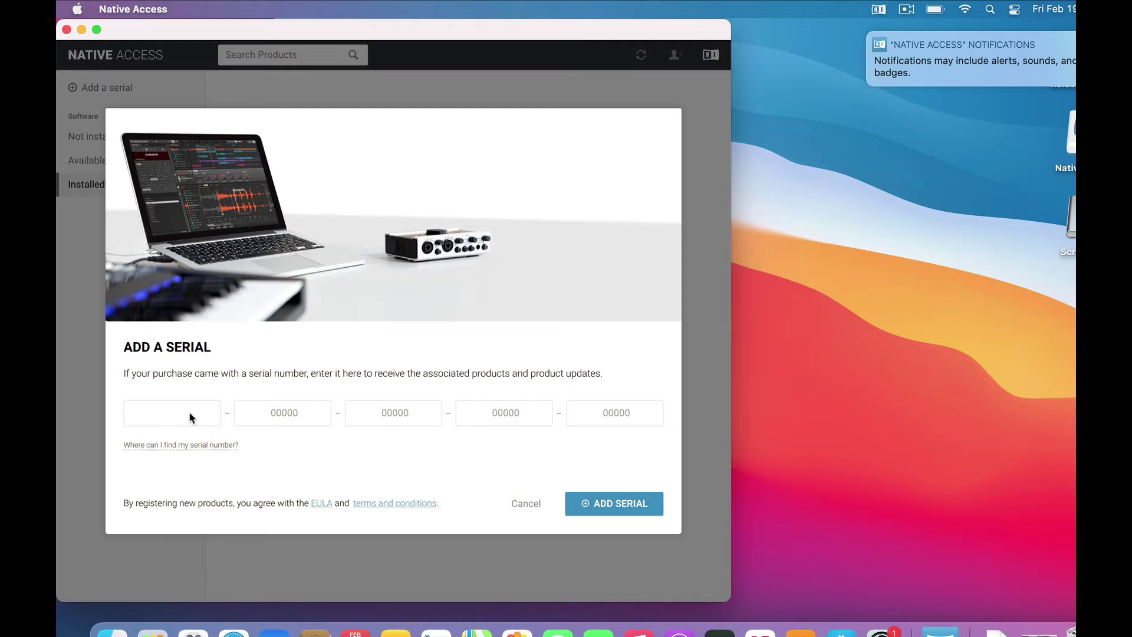
{"action": "key", "text": "super+v"}
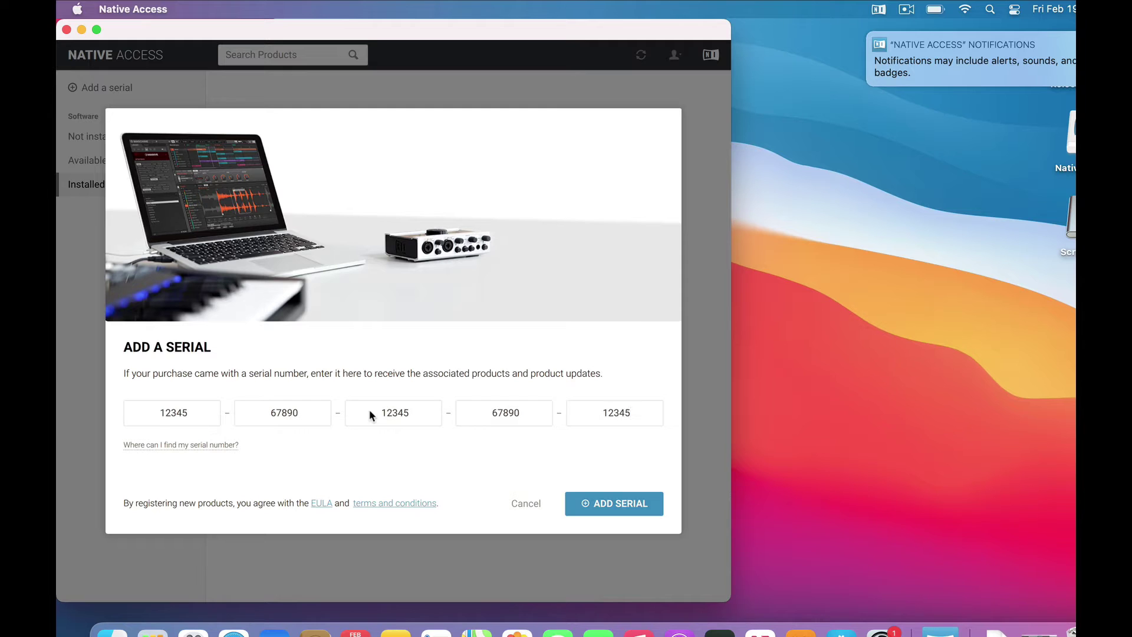
Add the Sunset Strings serial, then scroll the not-installed products to Sunset Strings 1.0.0 (12.83 GB)
{"action": "left_click", "coordinate": [614, 503]}
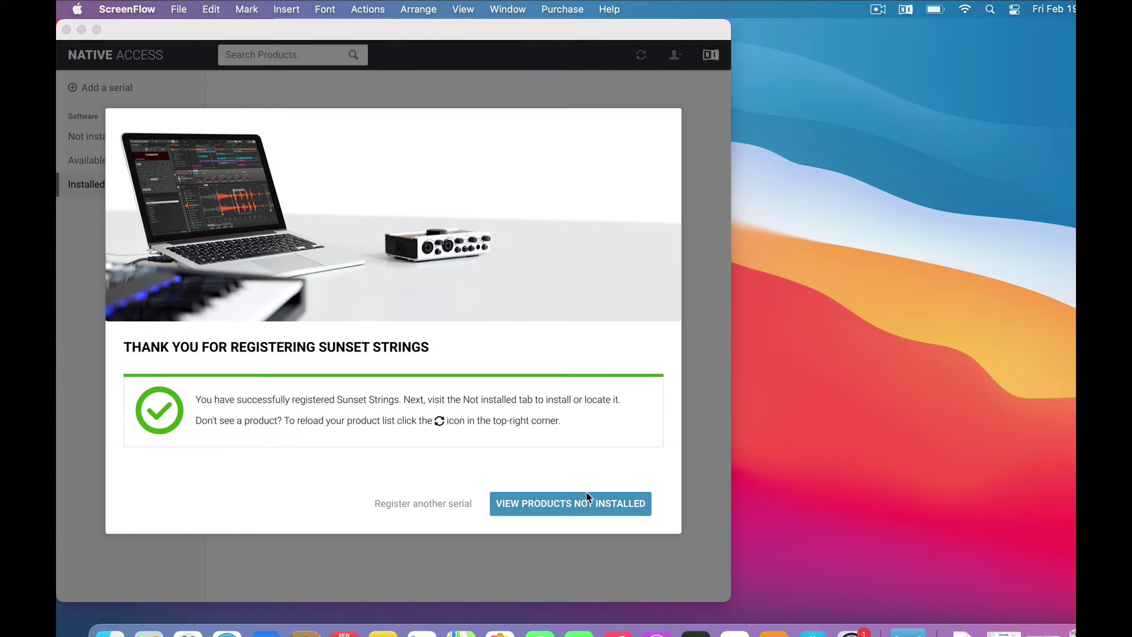
{"action": "left_click", "coordinate": [561, 504]}
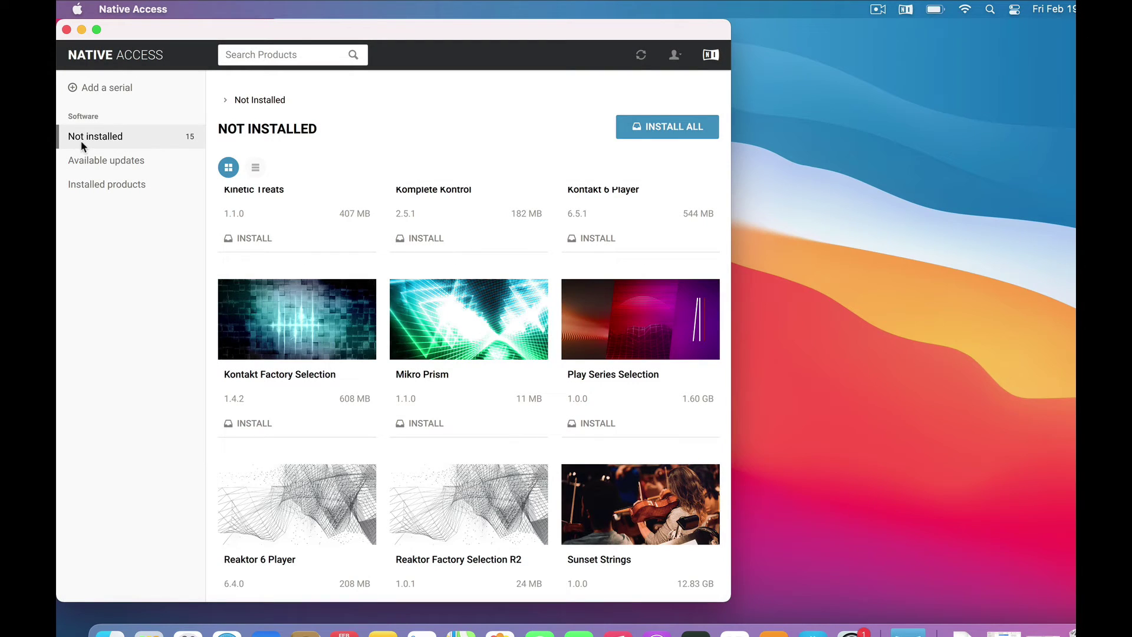
{"action": "scroll", "coordinate": [528, 422], "scroll_direction": "down", "scroll_amount": 3}
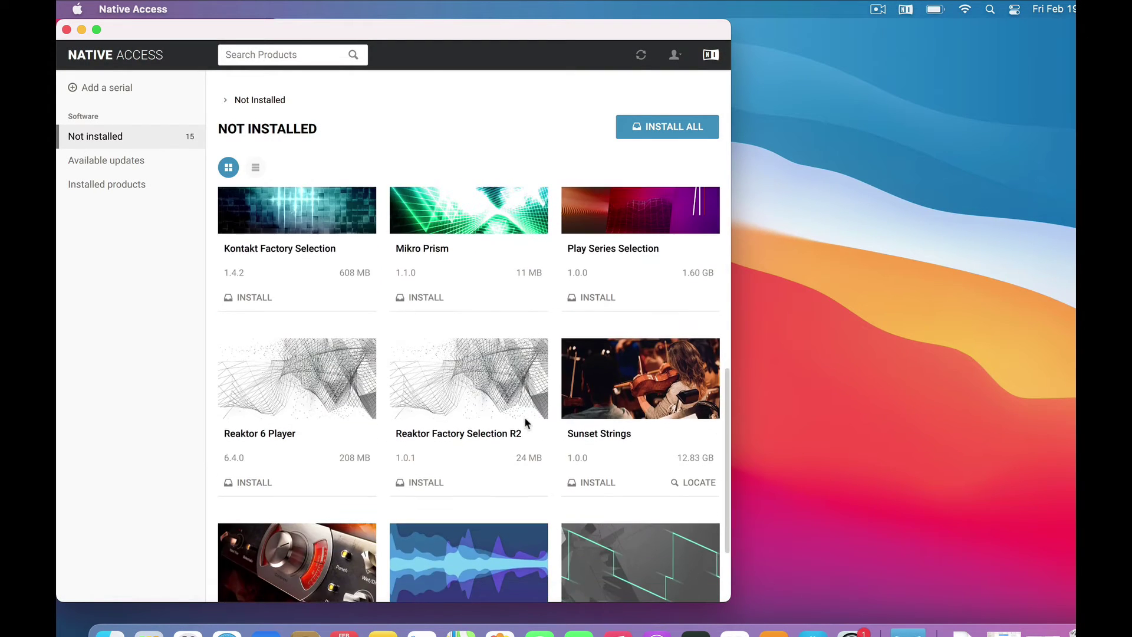
{"action": "scroll", "coordinate": [620, 464], "scroll_direction": "down", "scroll_amount": 1}
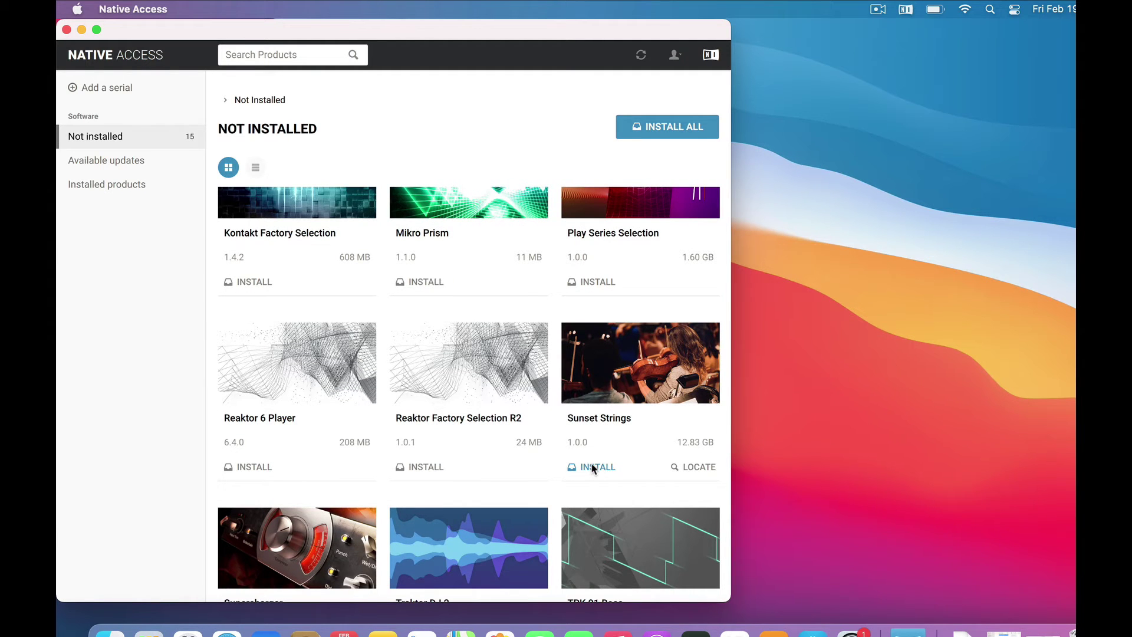
Begin the Sunset Strings install and set its content location to the Desktop folder, other paths default
{"action": "left_click", "coordinate": [595, 468]}
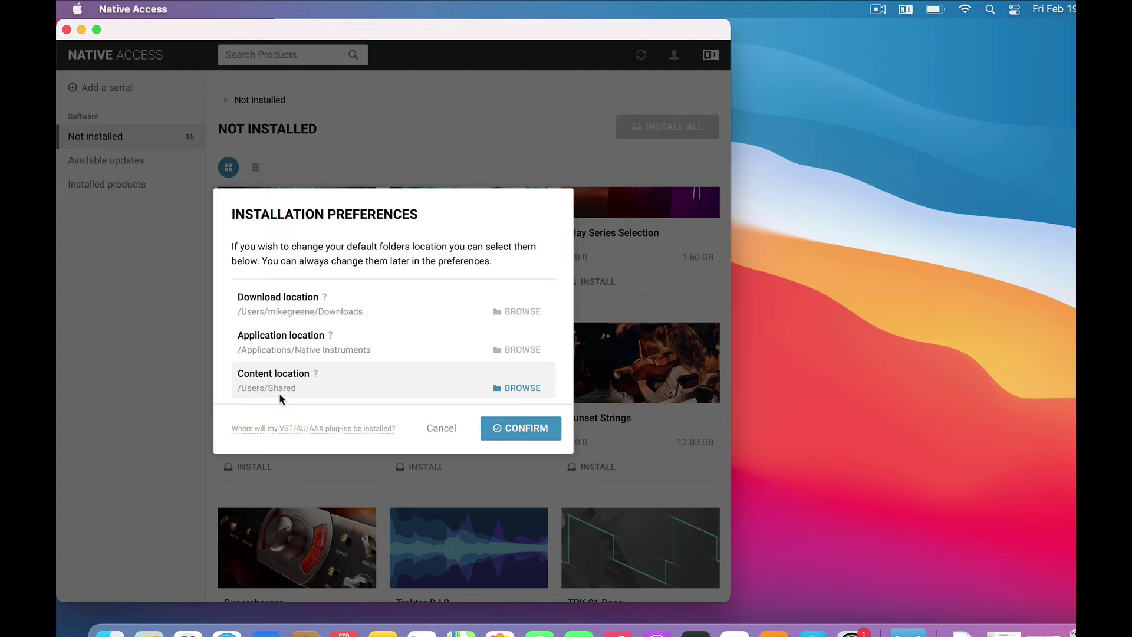
{"action": "left_click", "coordinate": [520, 390]}
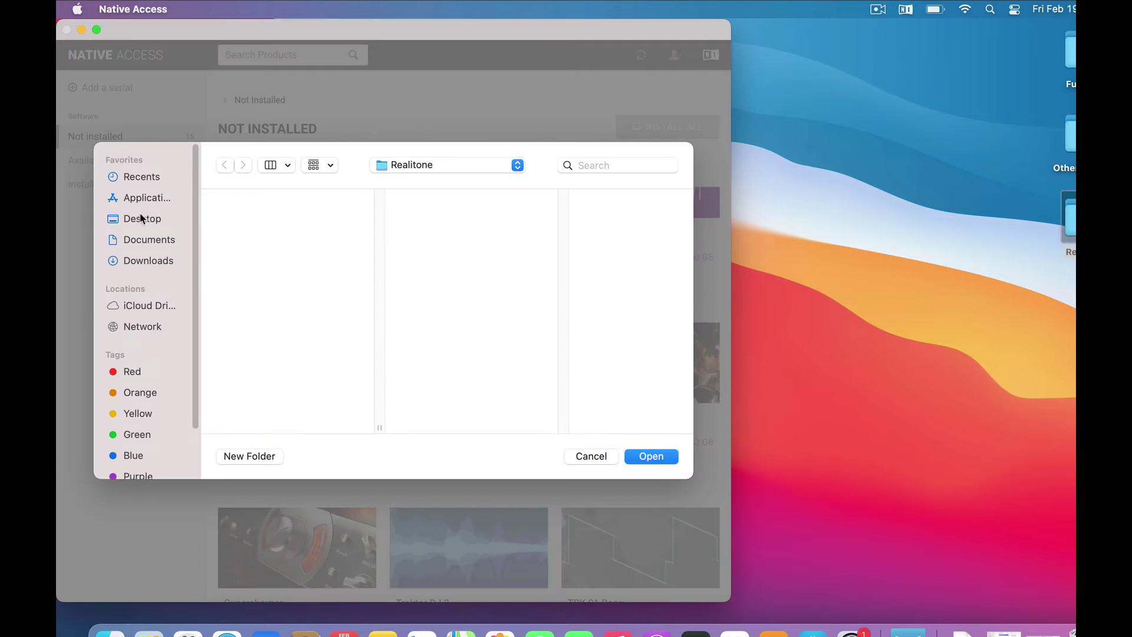
{"action": "left_click", "coordinate": [143, 219]}
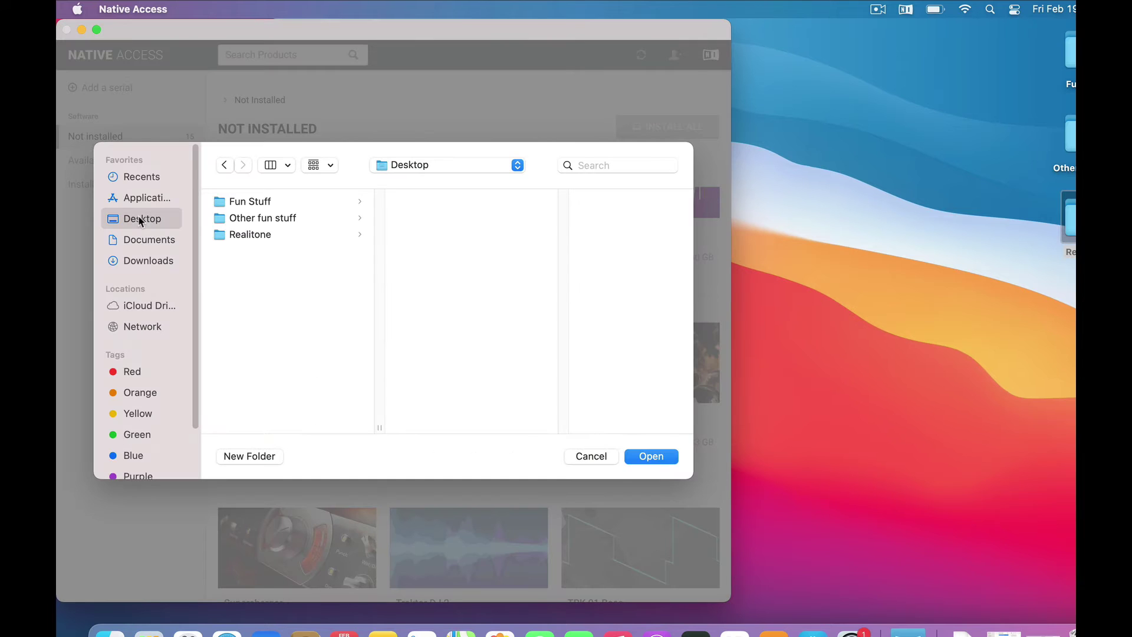
{"action": "left_click", "coordinate": [240, 236]}
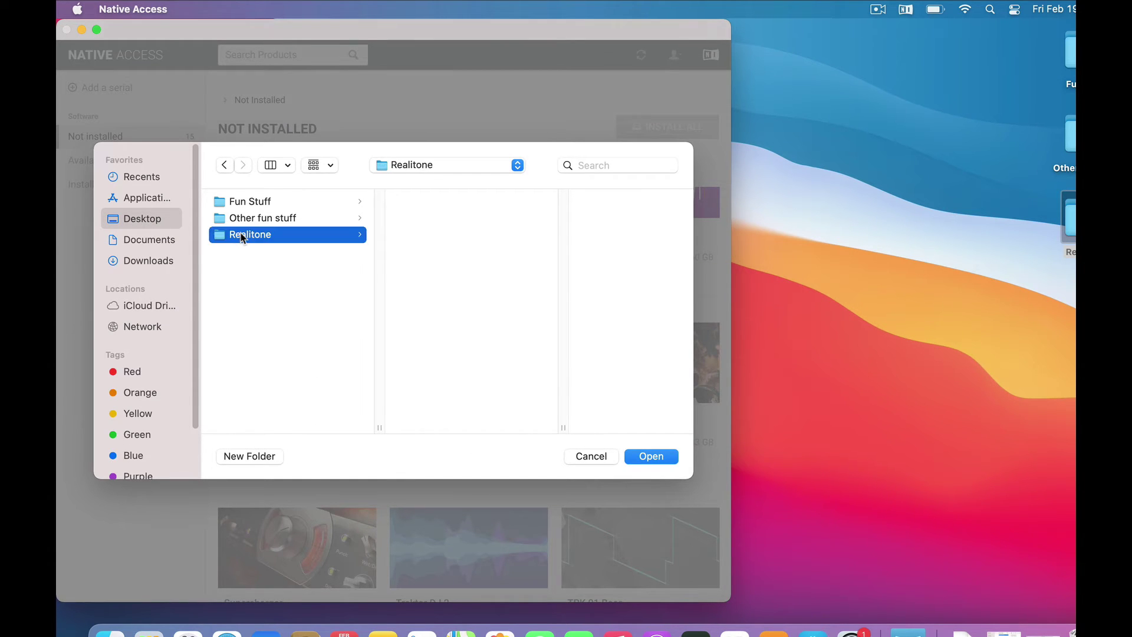
{"action": "left_click", "coordinate": [237, 275]}
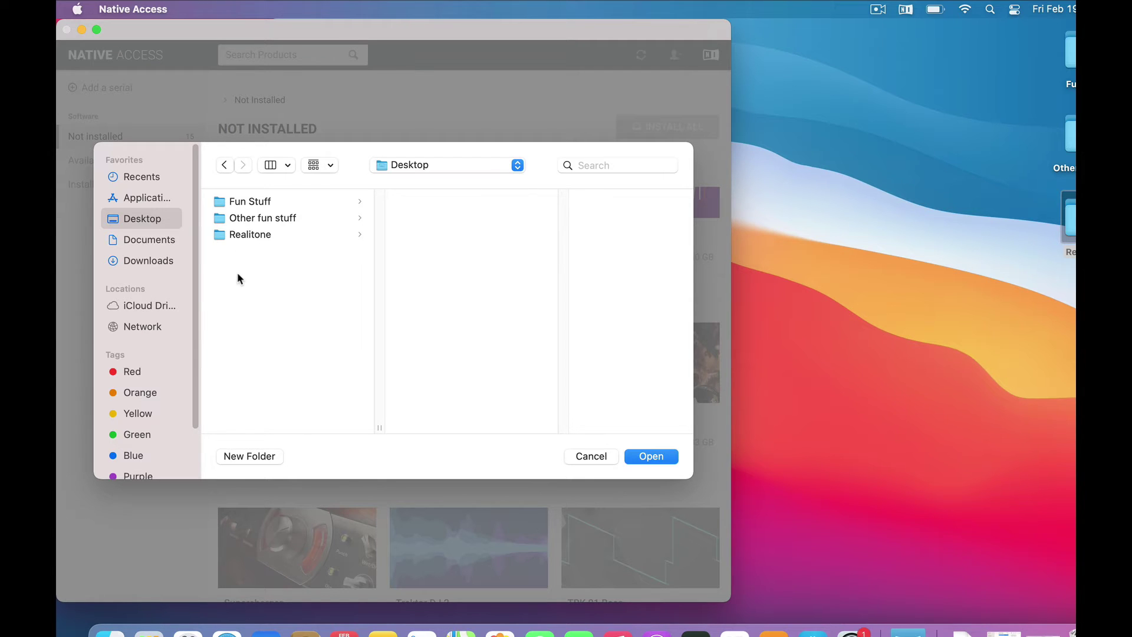
{"action": "left_click", "coordinate": [655, 458]}
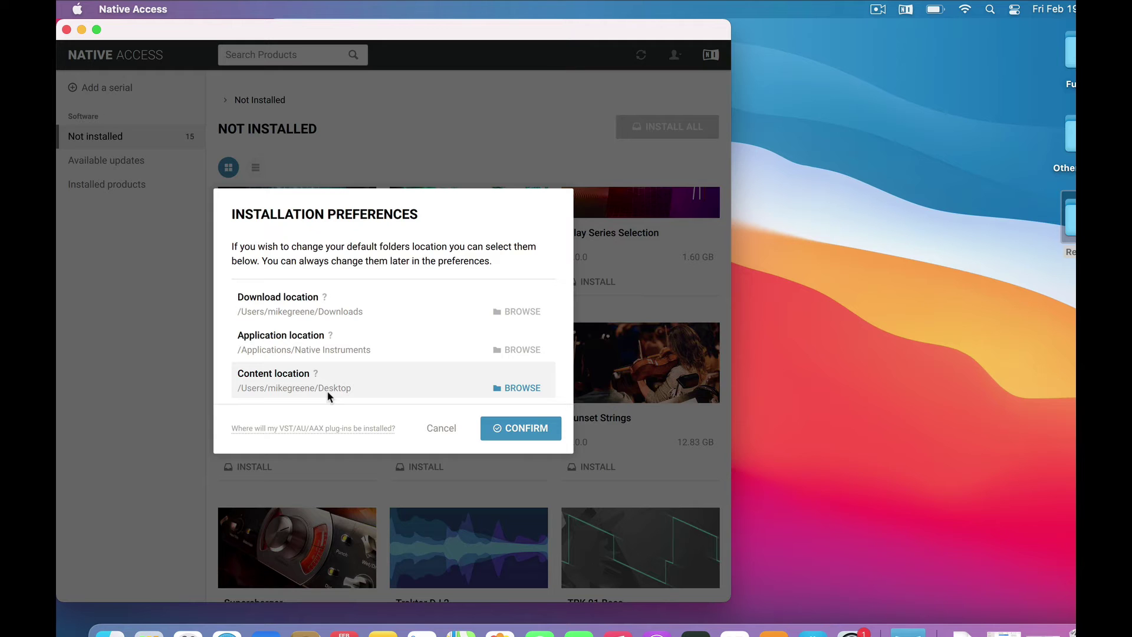
Confirm the install folders, let Sunset Strings finish installing, then check and hide its Desktop folder
{"action": "left_click", "coordinate": [521, 429]}
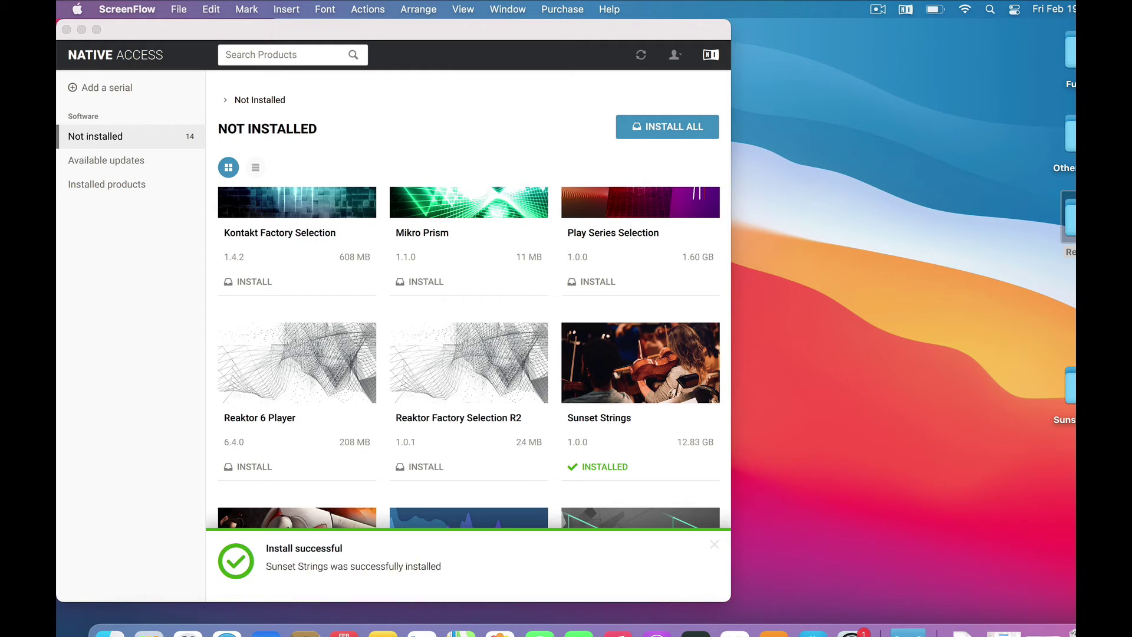
{"action": "double_click", "coordinate": [1069, 386]}
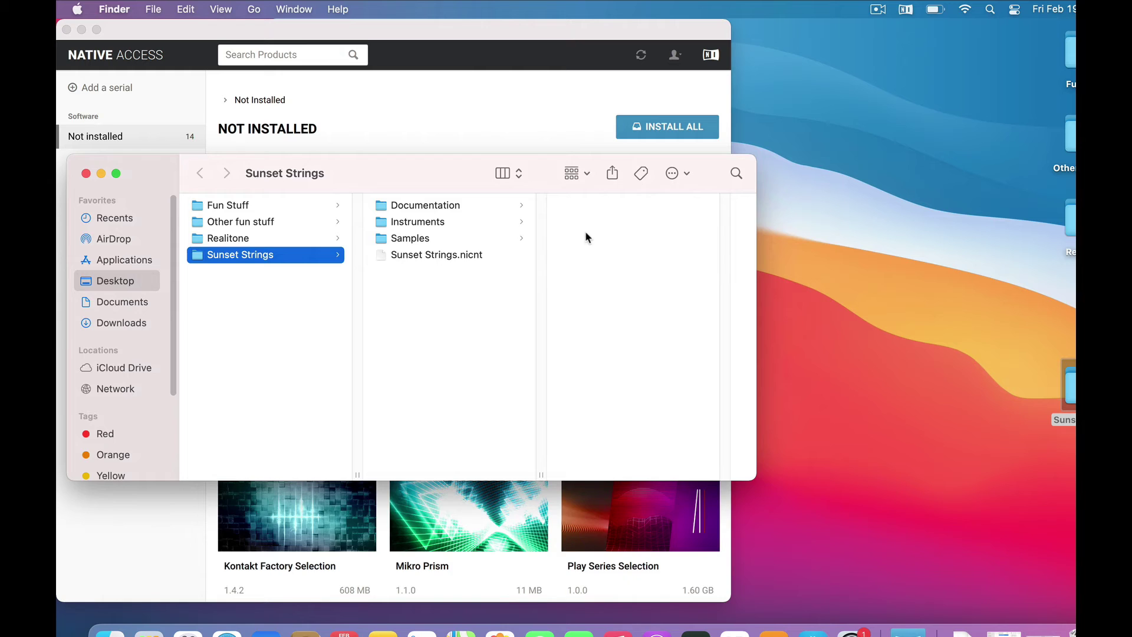
{"action": "key", "text": "super+h"}
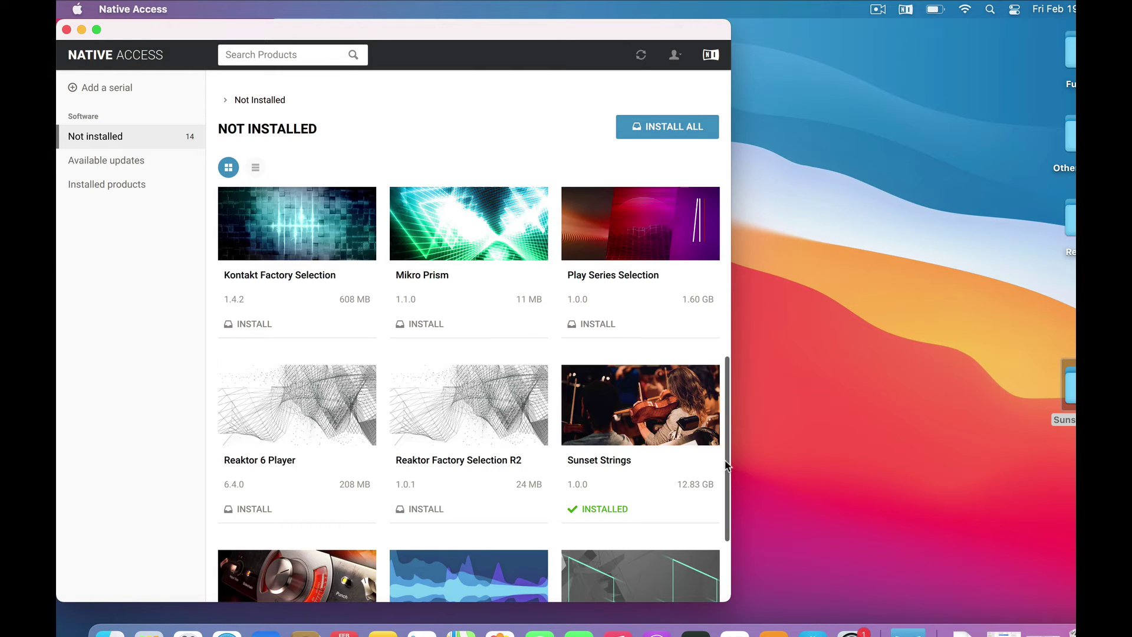
Scroll to the Kontakt 6 Player card and install version 6.5.1 until it reports success
{"action": "left_click_drag", "start_coordinate": [727, 465], "coordinate": [732, 367]}
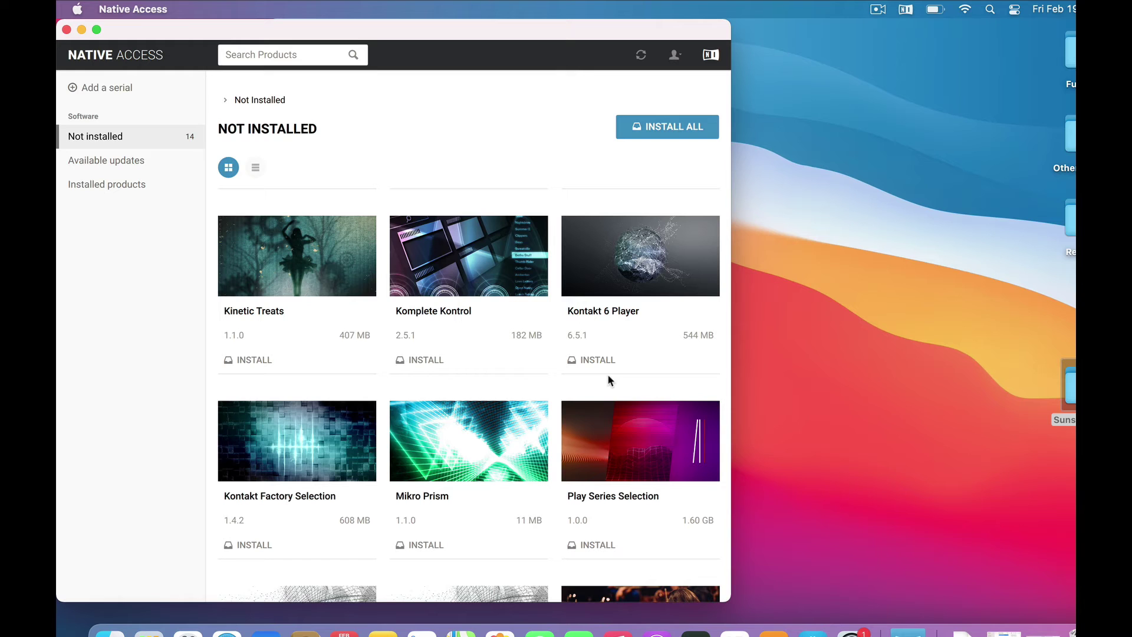
{"action": "mouse_move", "coordinate": [263, 514]}
{"action": "left_click", "coordinate": [598, 361]}
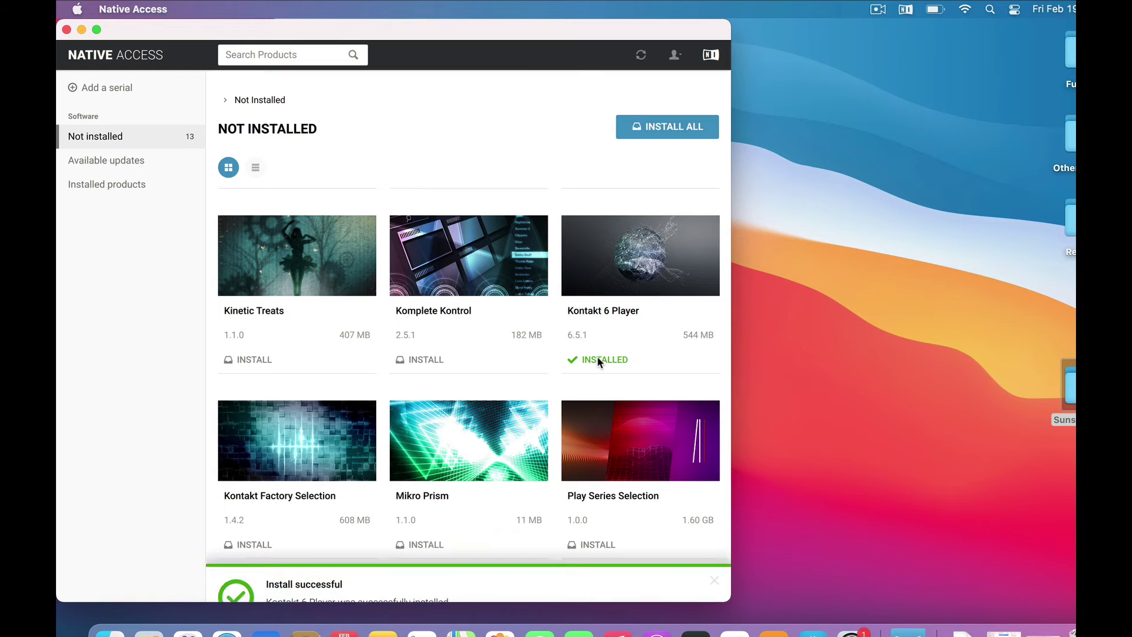
Launch Kontakt from Applications > Native Instruments > Kontakt and allow it access to Documents
{"action": "left_click", "coordinate": [111, 632]}
{"action": "left_click", "coordinate": [180, 157]}
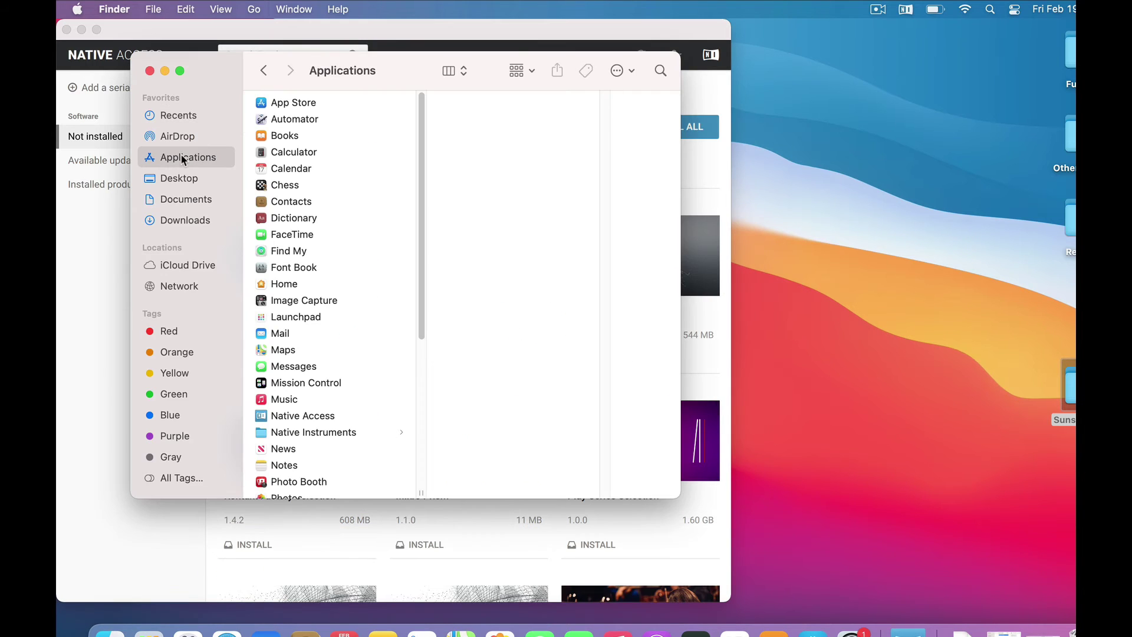
{"action": "left_click", "coordinate": [295, 432]}
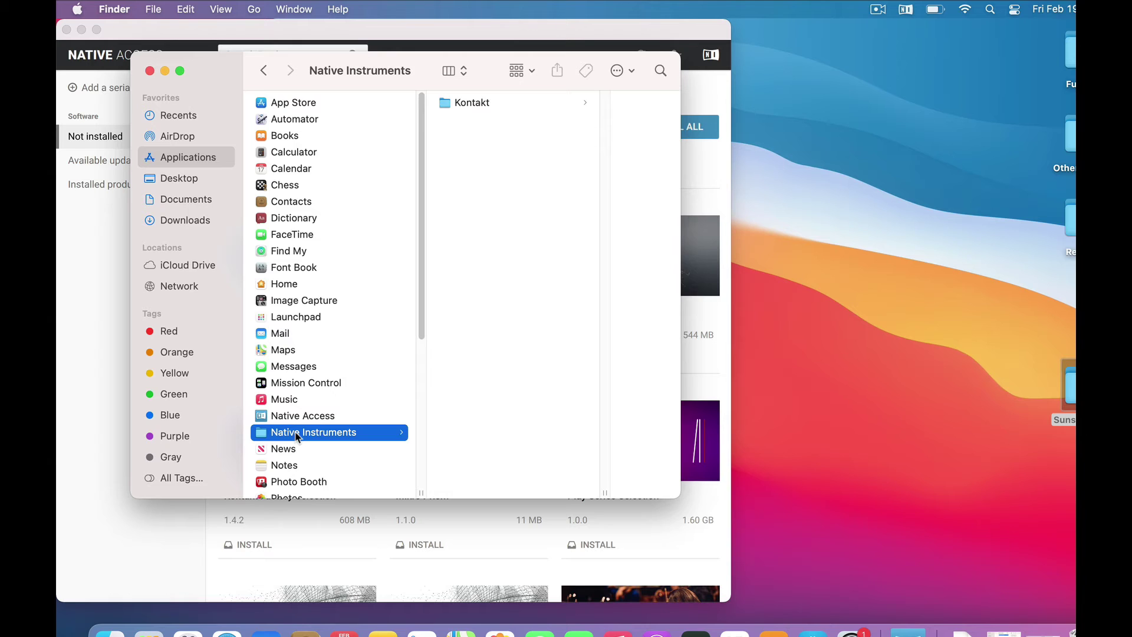
{"action": "left_click", "coordinate": [447, 104]}
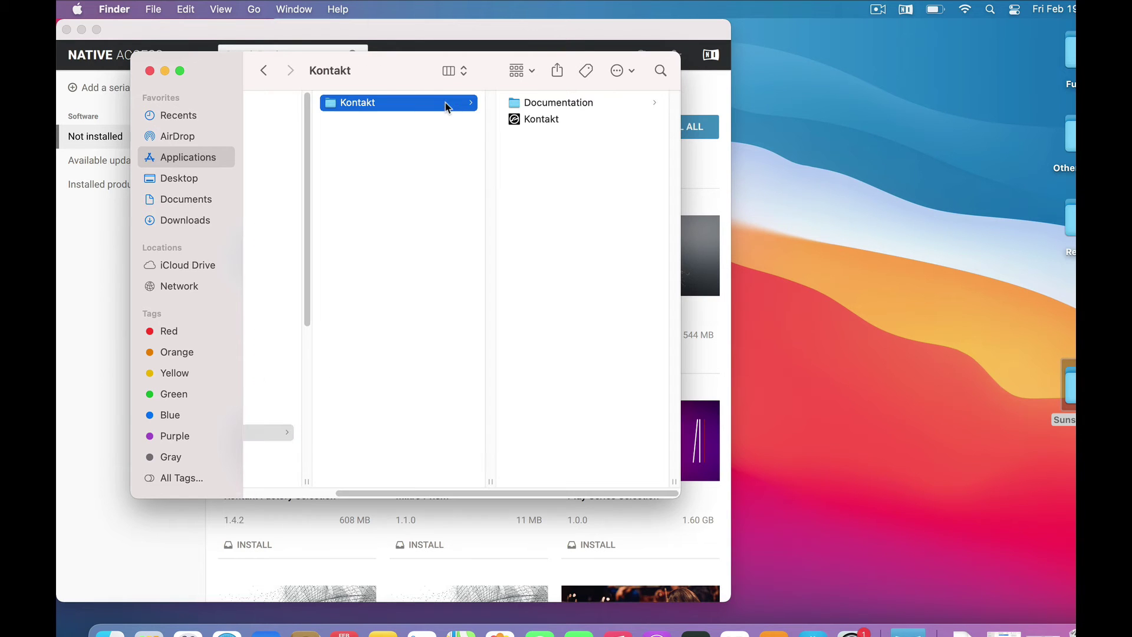
{"action": "left_click", "coordinate": [518, 120]}
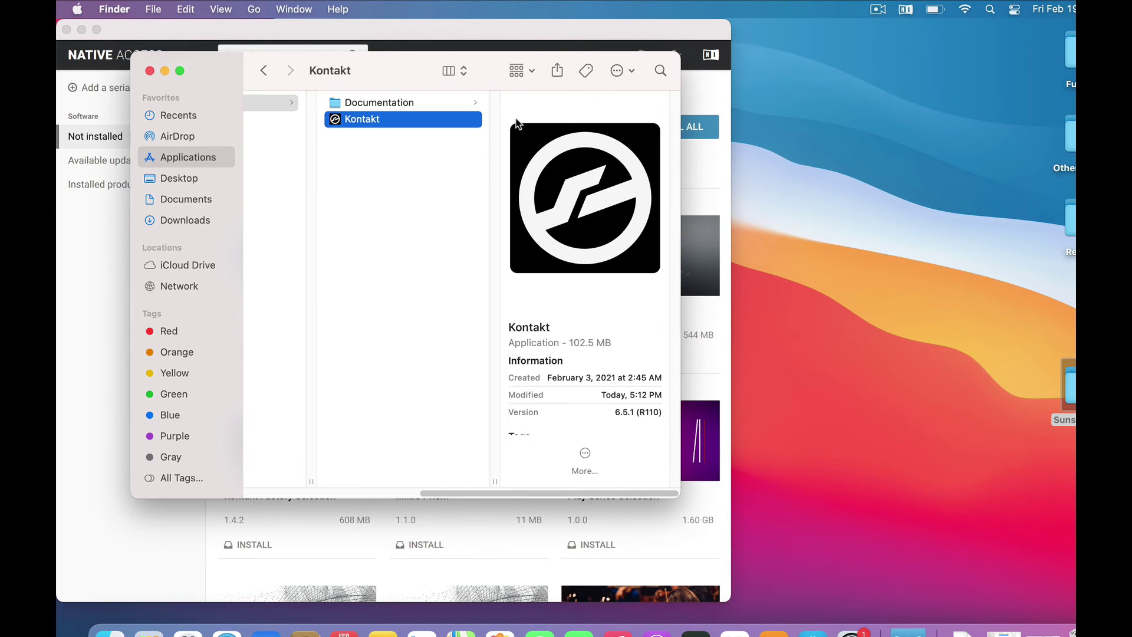
{"action": "double_click", "coordinate": [333, 120]}
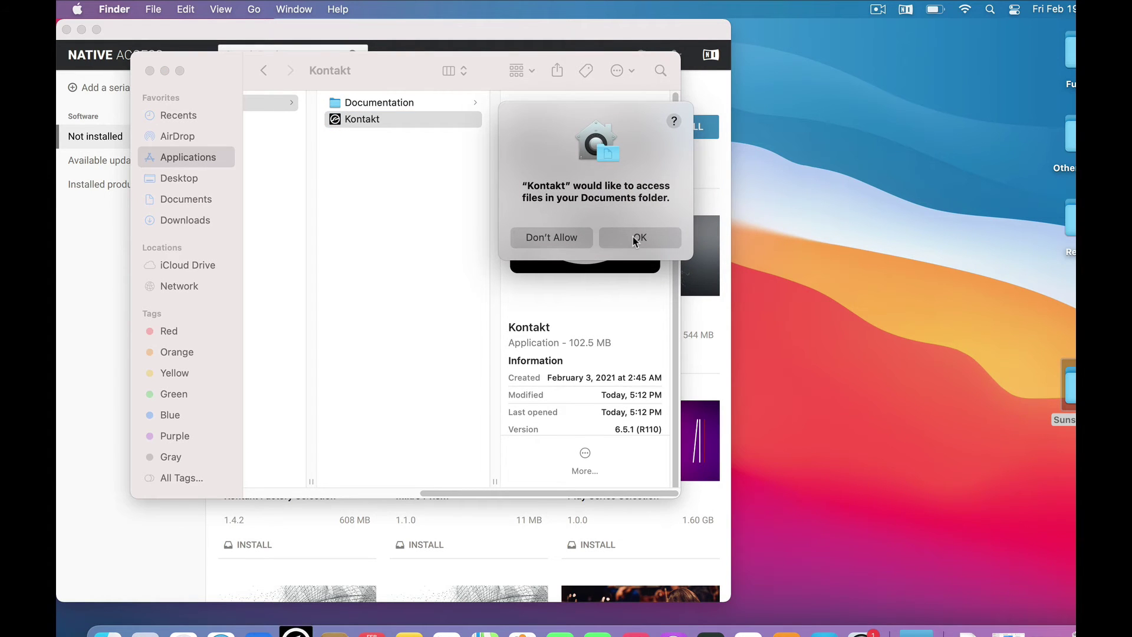
{"action": "left_click", "coordinate": [638, 239]}
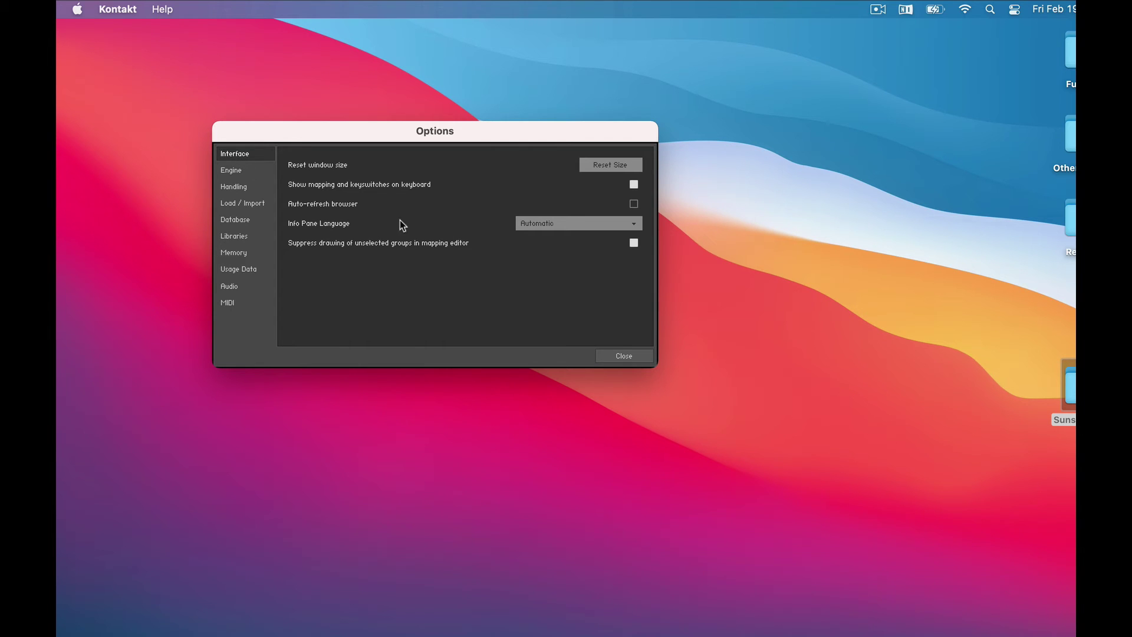
Keep the Built-in audio device in Kontakt's Audio options (CoreAudio, 44100 Hz, 512 samples)
{"action": "left_click", "coordinate": [230, 288]}
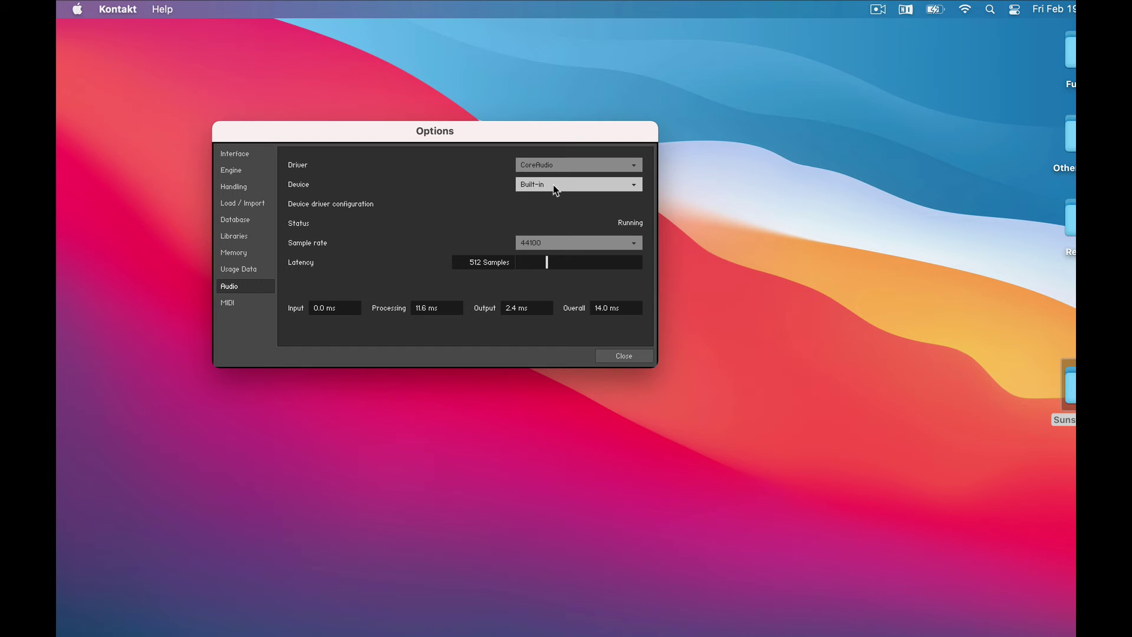
{"action": "left_click", "coordinate": [553, 185]}
{"action": "left_click", "coordinate": [531, 201]}
Assign the KOMPLETE KONTROL S61 MK2 (Port 1) MIDI input to Port A and close Options
{"action": "left_click", "coordinate": [229, 303]}
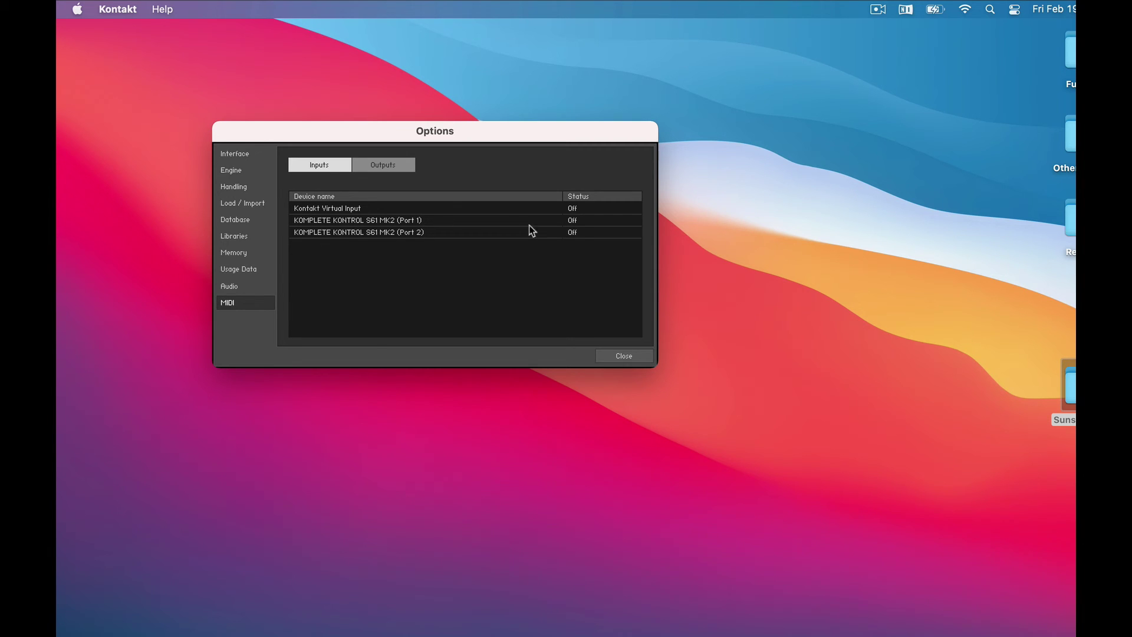
{"action": "left_click", "coordinate": [572, 221]}
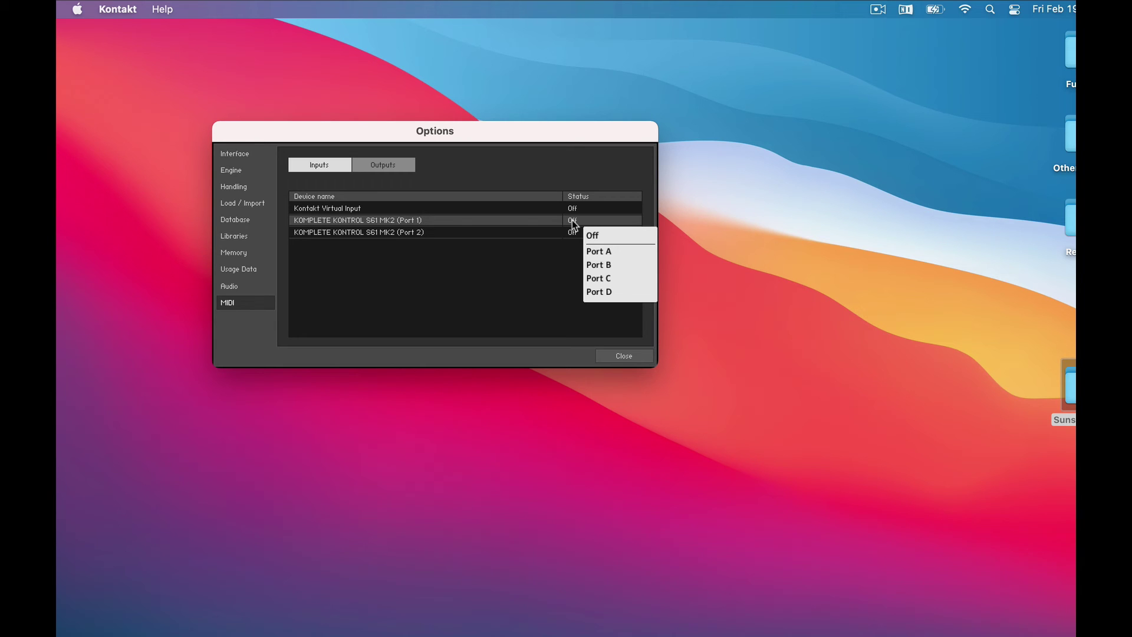
{"action": "left_click", "coordinate": [603, 253]}
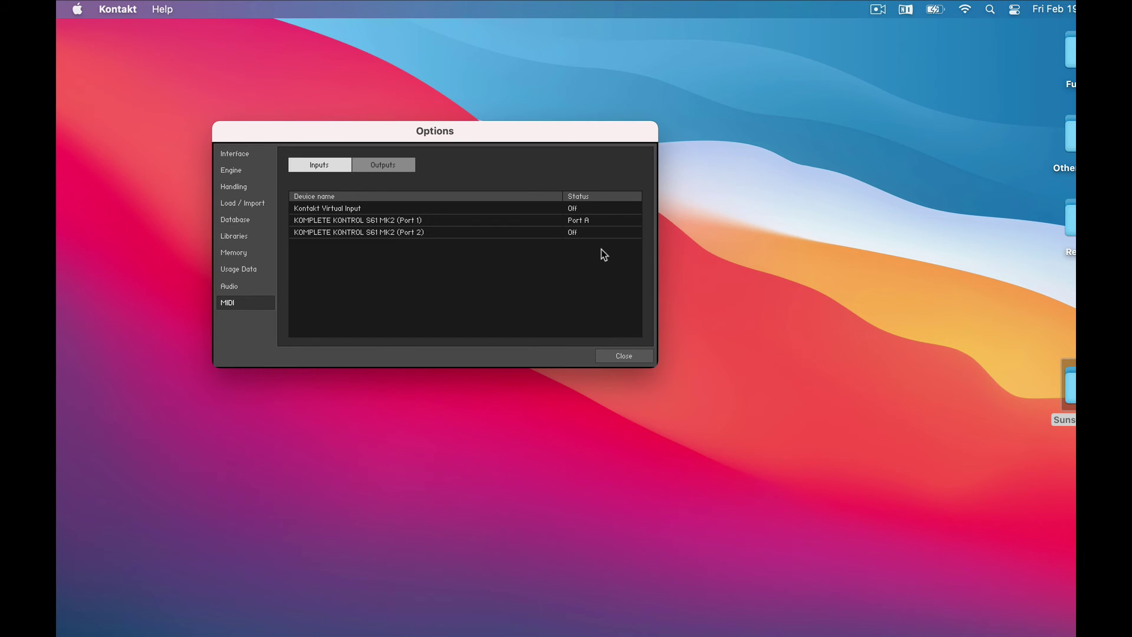
{"action": "left_click", "coordinate": [624, 356]}
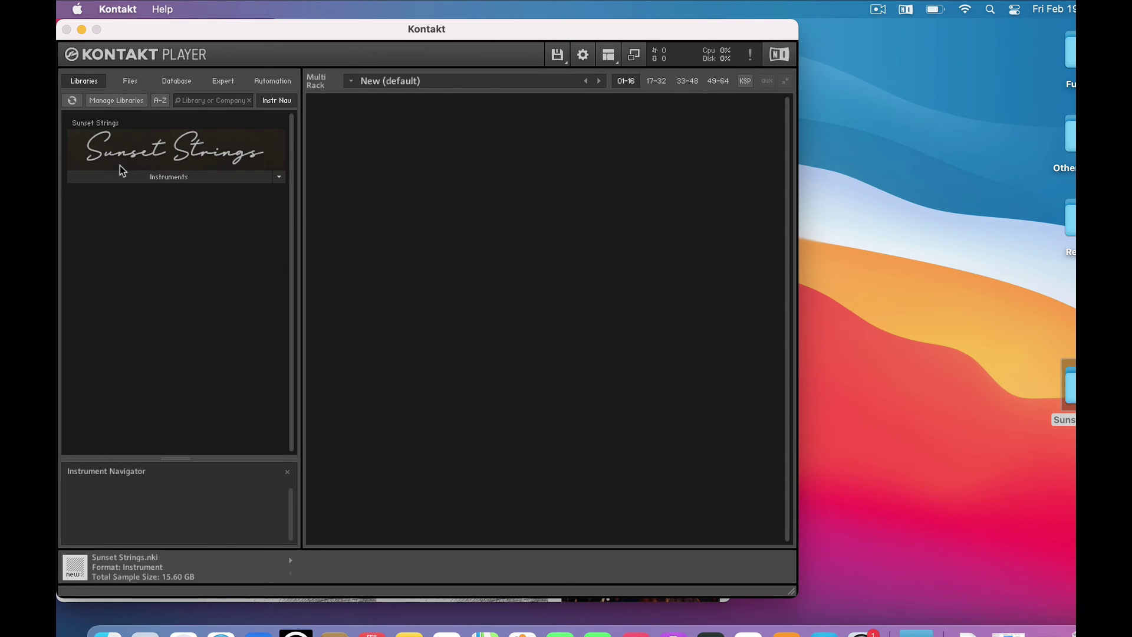
Load Sunset Strings.nki from the Sunset Strings Instruments folder into the Kontakt rack
{"action": "left_click", "coordinate": [176, 178]}
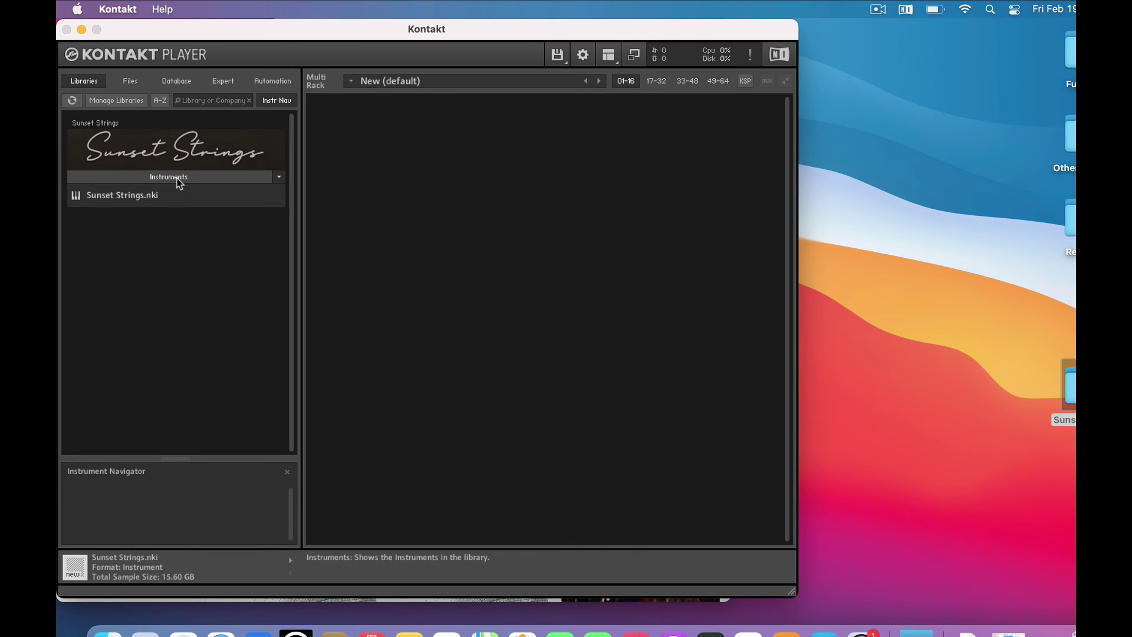
{"action": "left_click", "coordinate": [115, 200]}
{"action": "double_click", "coordinate": [115, 197]}
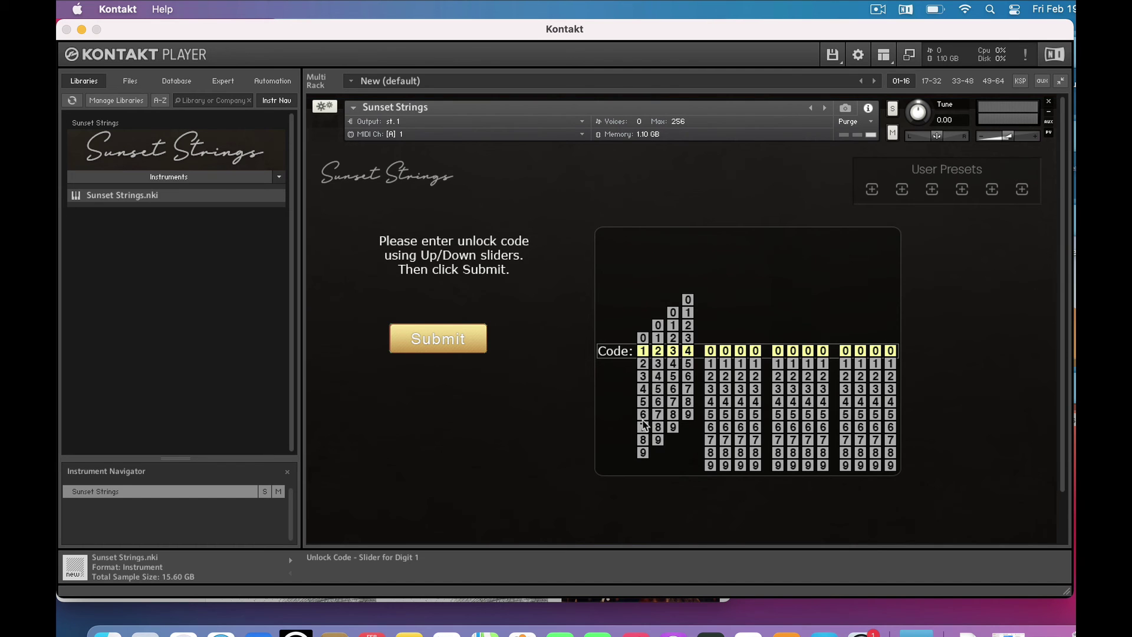
Dial the download page's unlock code into the digit sliders and submit it
{"action": "left_click_drag", "start_coordinate": [642, 377], "coordinate": [658, 357]}
{"action": "left_click_drag", "start_coordinate": [673, 378], "coordinate": [673, 356]}
{"action": "left_click_drag", "start_coordinate": [689, 384], "coordinate": [690, 354]}
{"action": "left_click_drag", "start_coordinate": [713, 401], "coordinate": [744, 271]}
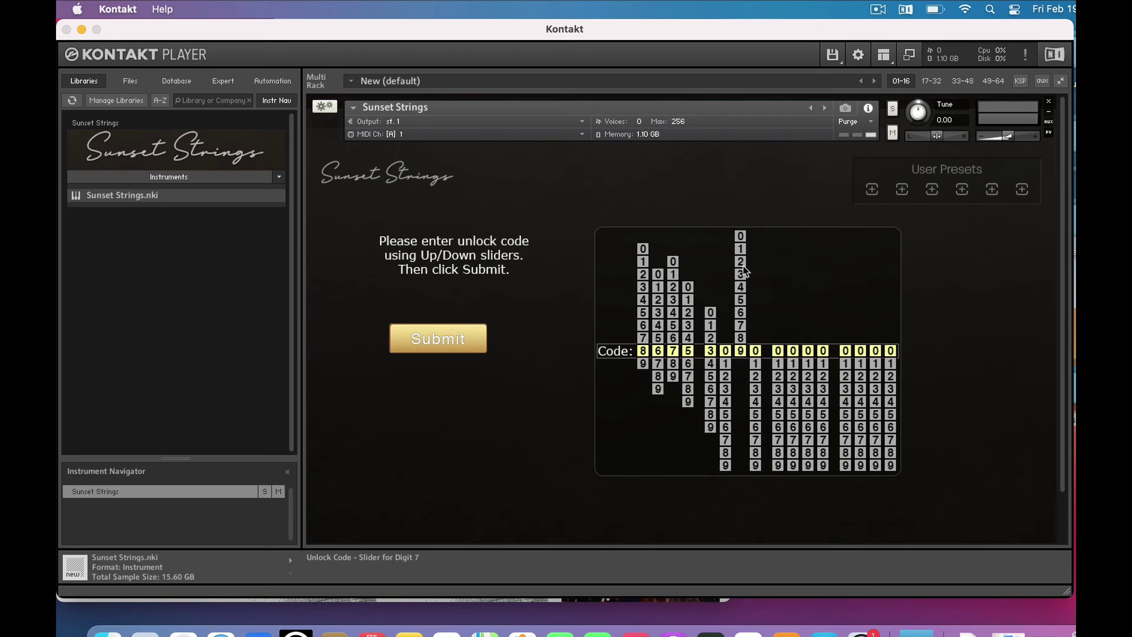
{"action": "left_click_drag", "start_coordinate": [777, 378], "coordinate": [778, 283]}
{"action": "left_click_drag", "start_coordinate": [793, 378], "coordinate": [823, 318]}
{"action": "left_click_drag", "start_coordinate": [846, 395], "coordinate": [849, 360]}
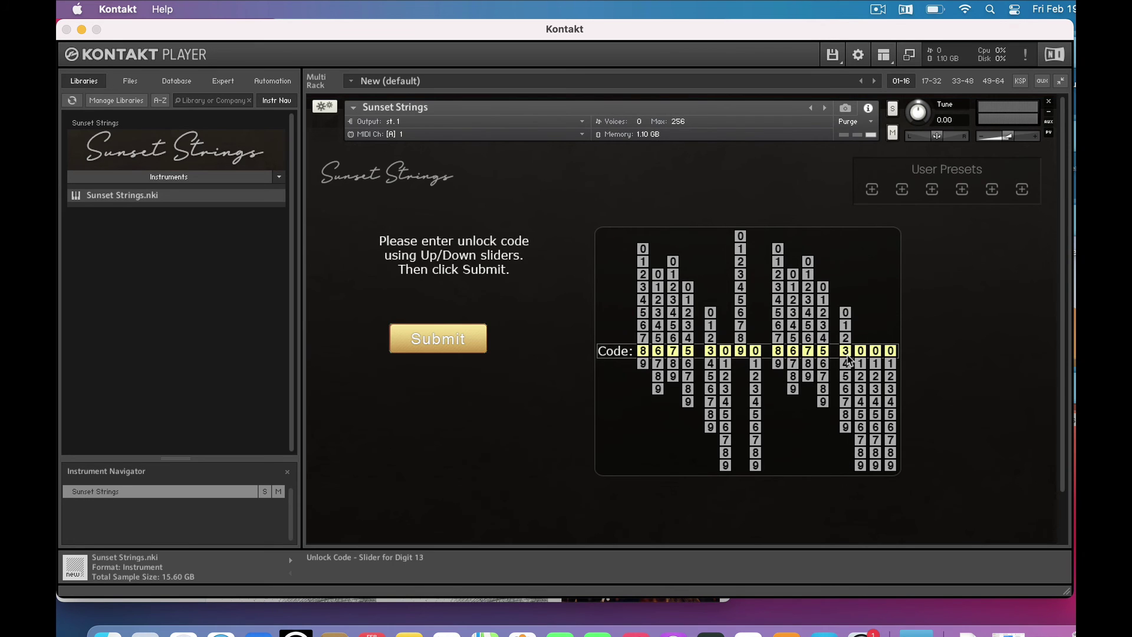
{"action": "left_click_drag", "start_coordinate": [875, 442], "coordinate": [879, 335]}
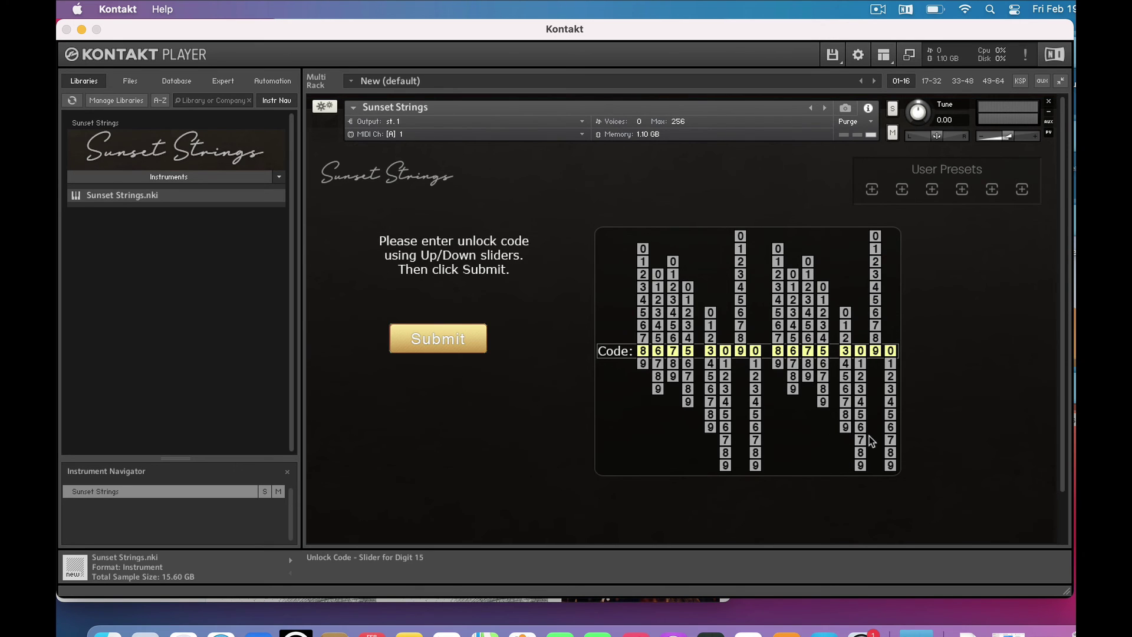
{"action": "left_click", "coordinate": [438, 338]}
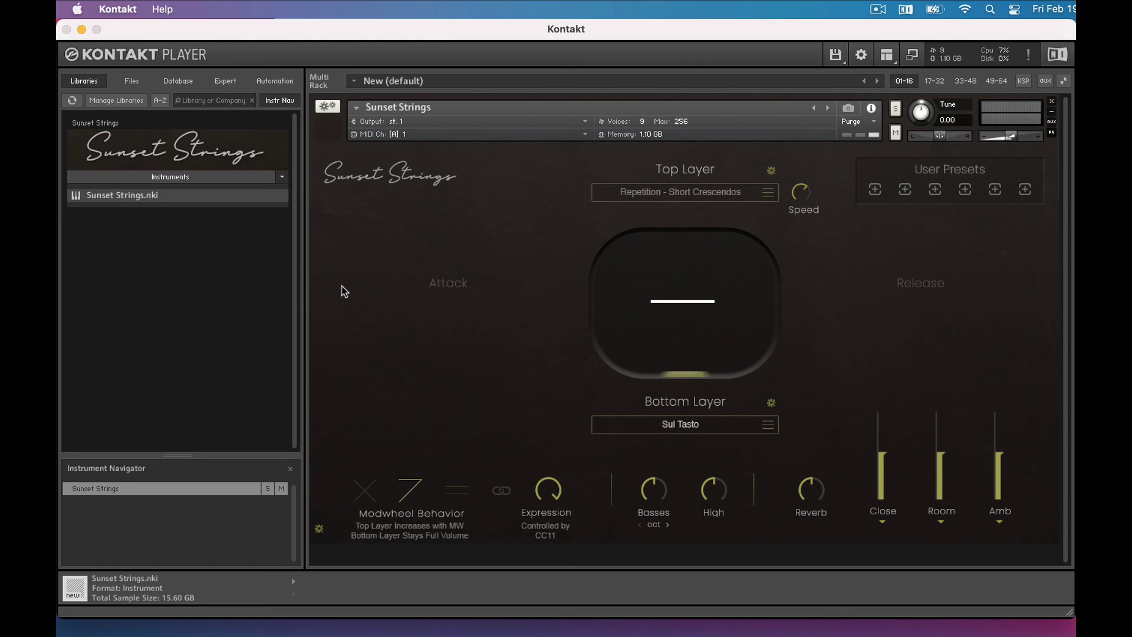
Uncheck Info and enable Keyboard in the Workspace menu below Sunset Strings
{"action": "left_click", "coordinate": [886, 56]}
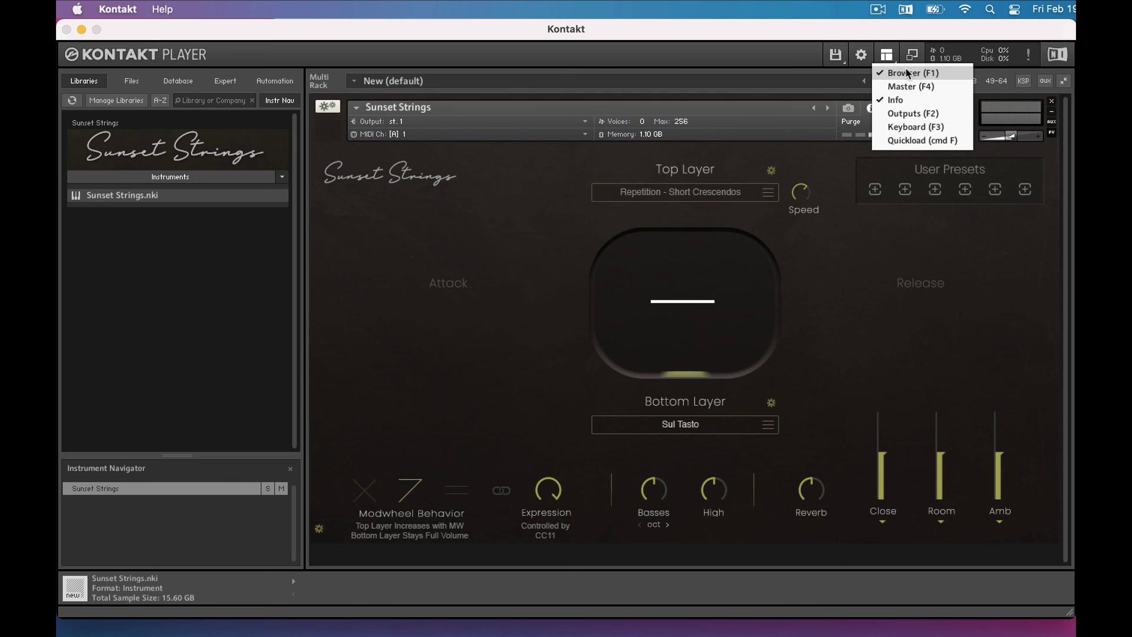
{"action": "left_click", "coordinate": [895, 100]}
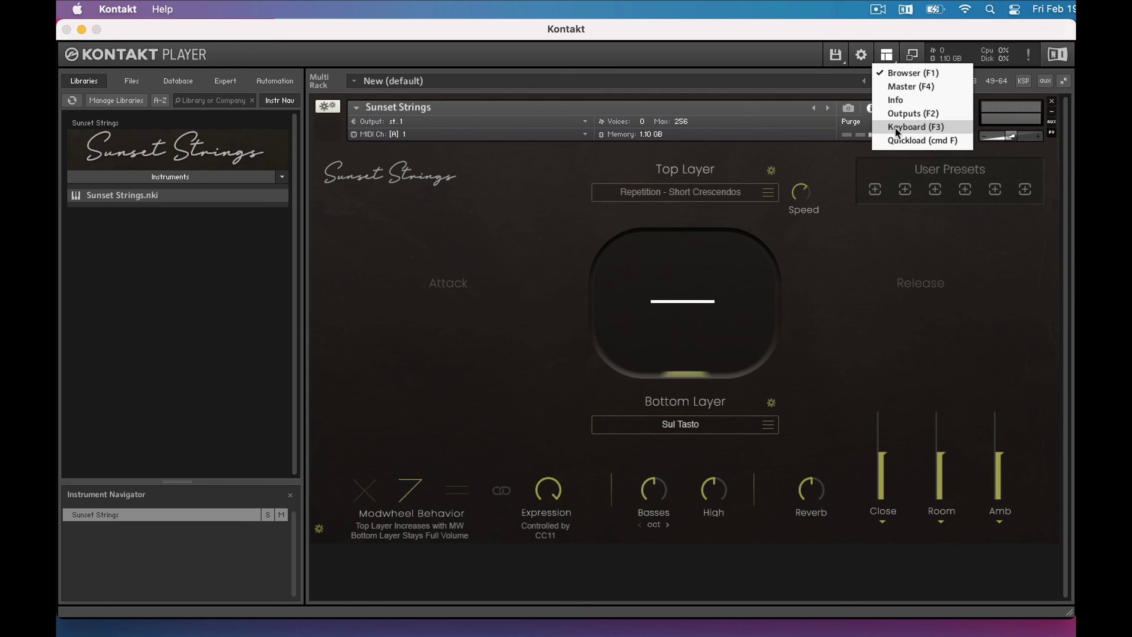
{"action": "left_click", "coordinate": [897, 129]}
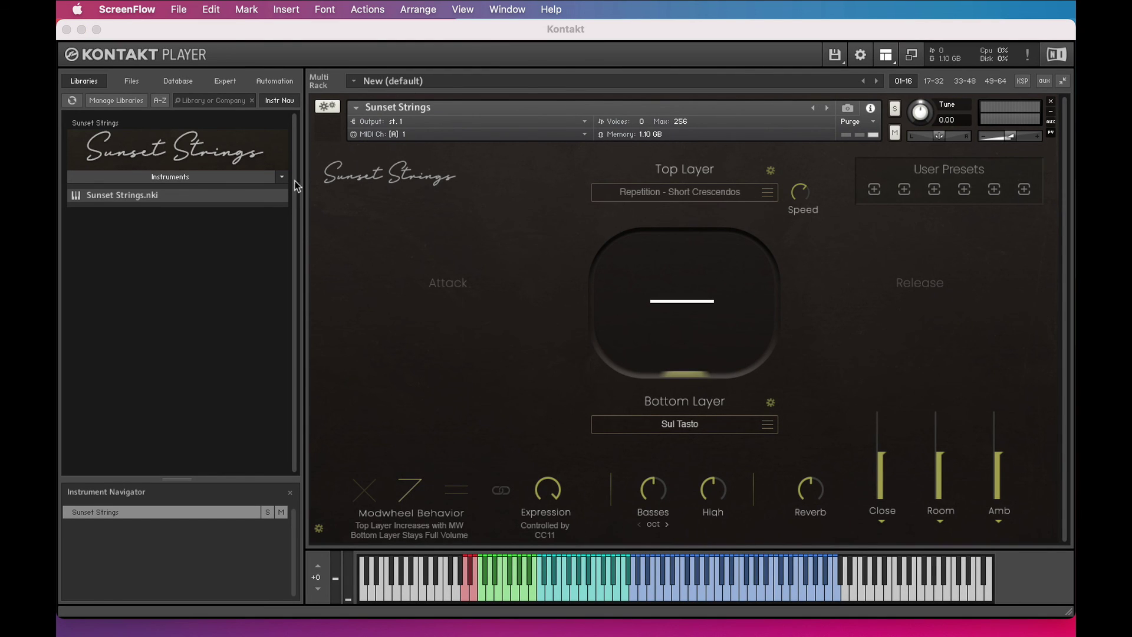
{"action": "left_click", "coordinate": [283, 179]}
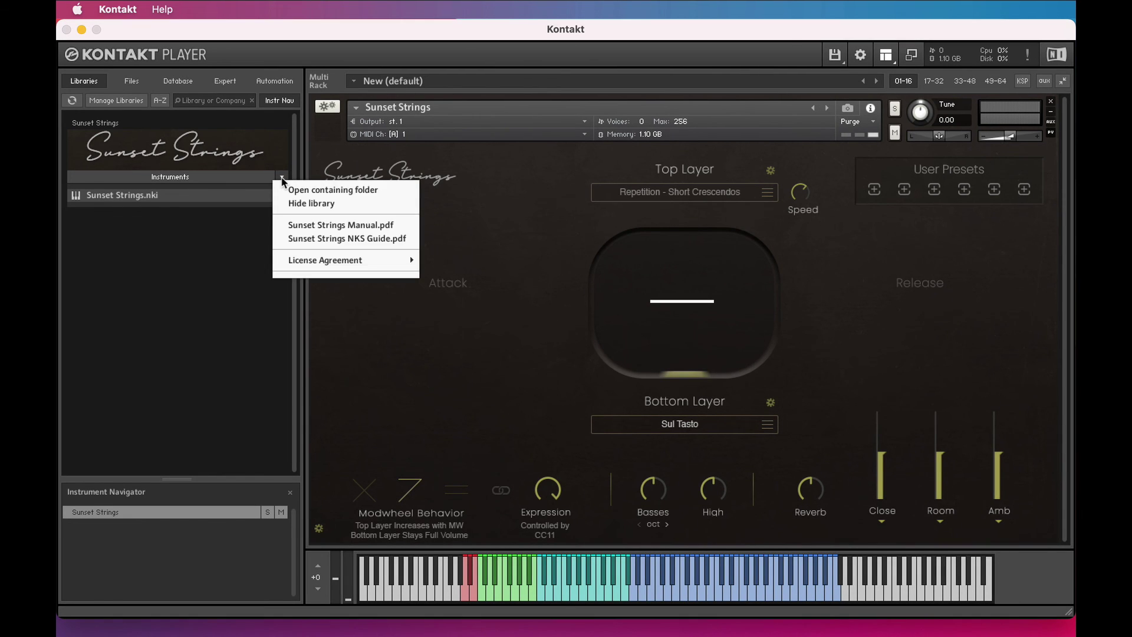
{"action": "left_click", "coordinate": [344, 226]}
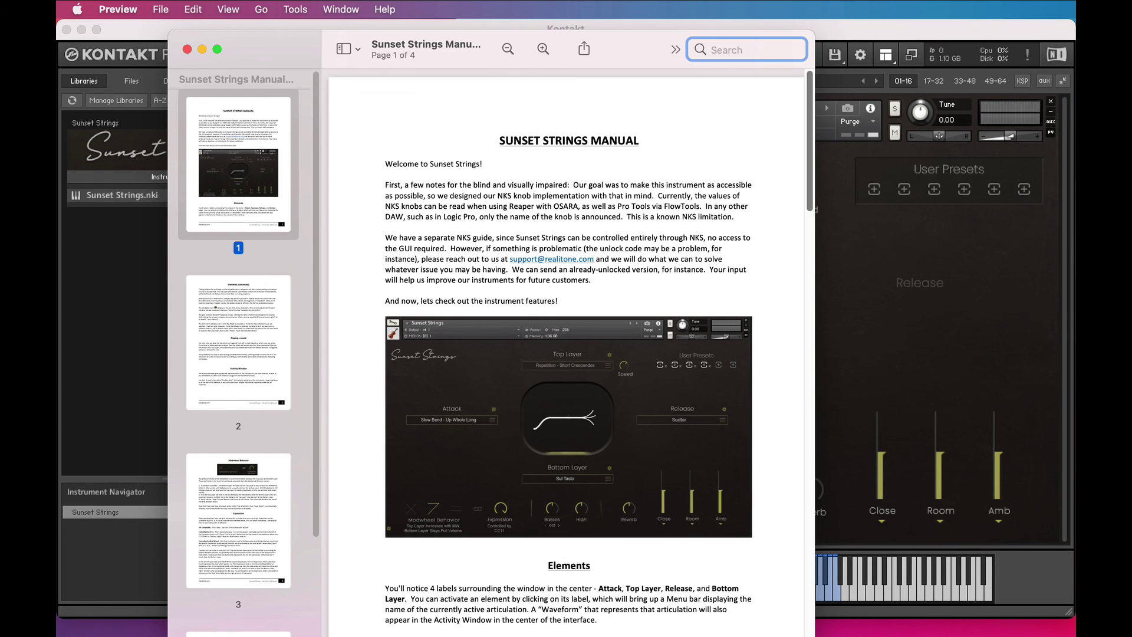
{"action": "key", "text": "super+w"}
{"action": "left_click", "coordinate": [282, 176]}
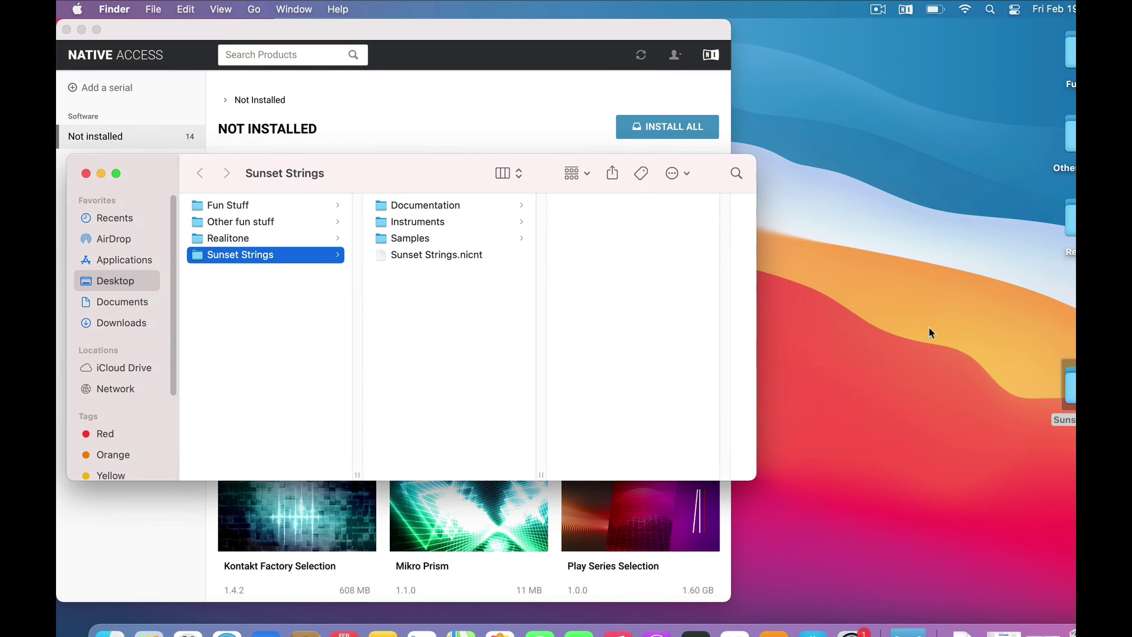
{"action": "left_click", "coordinate": [392, 206]}
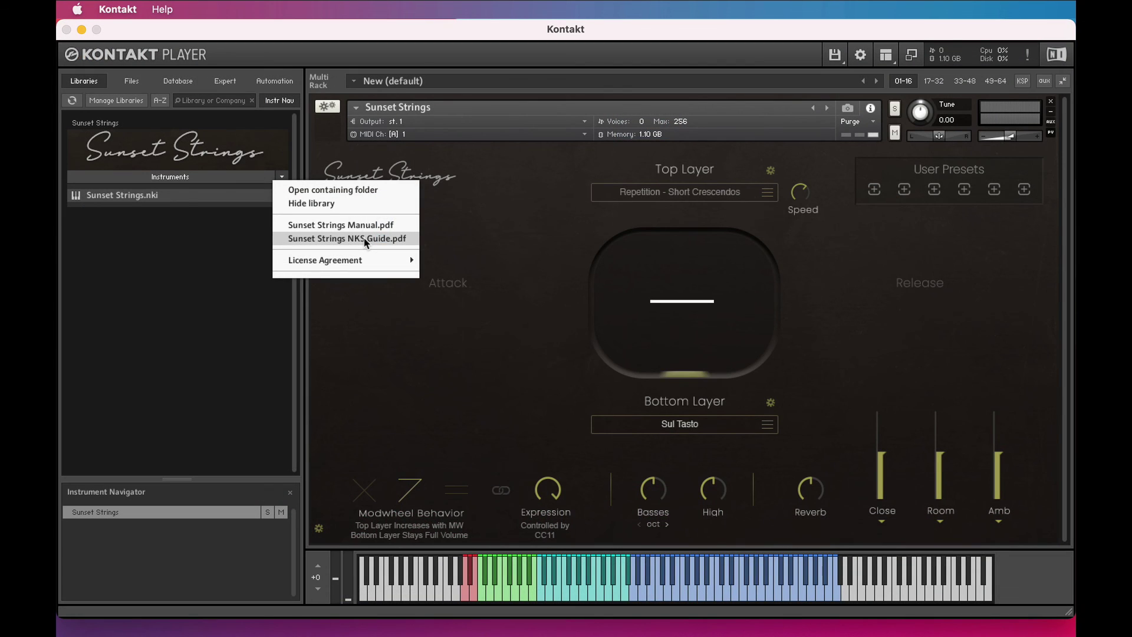
{"action": "left_click", "coordinate": [365, 239]}
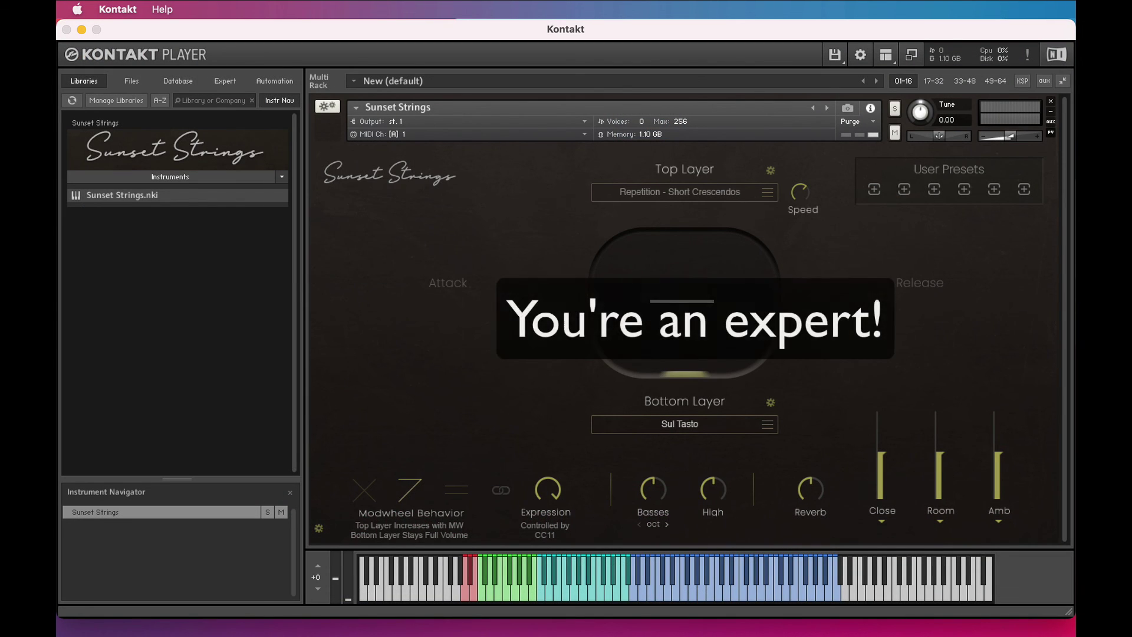